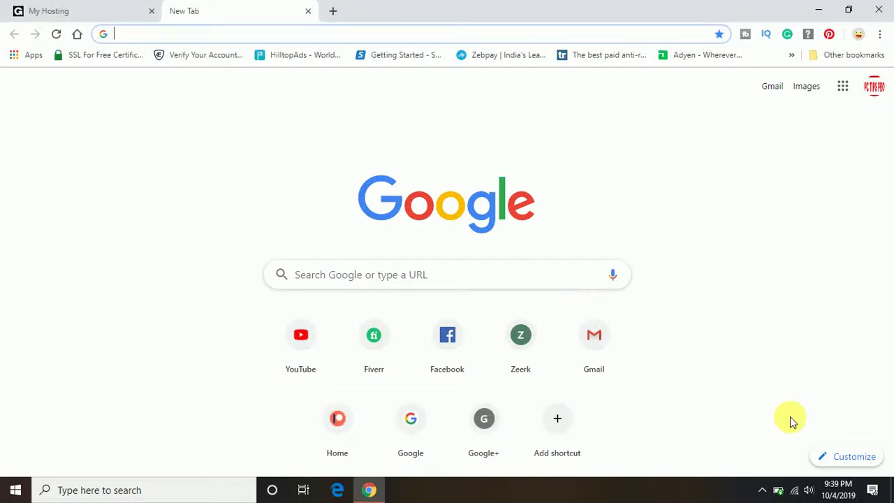
click(762, 490)
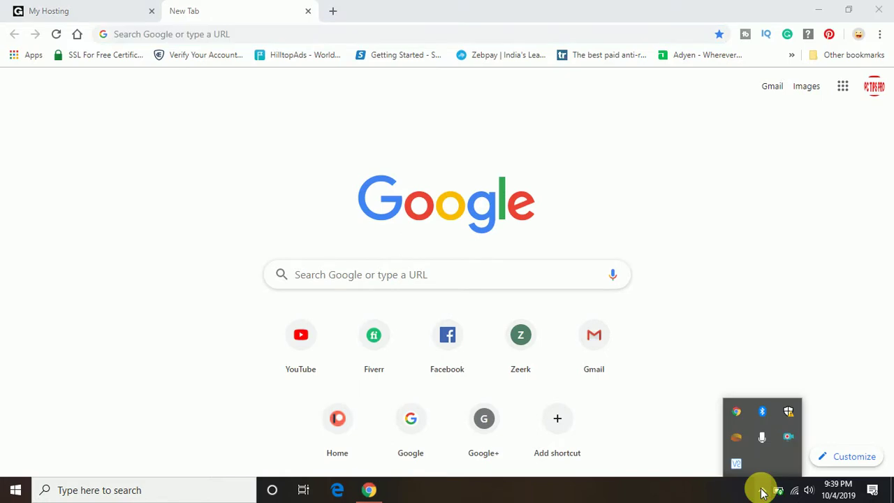
click(762, 489)
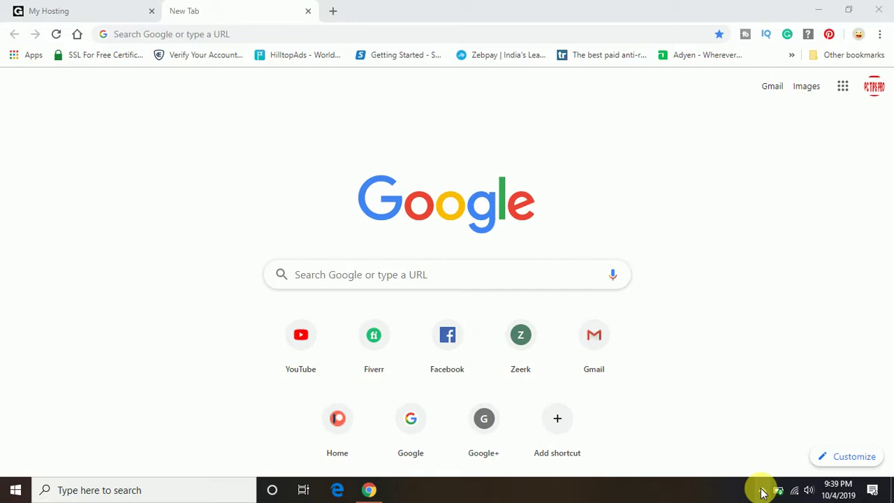
Search the web for "google form" and open the Google Forms: Free Online Surveys for Personal Use result.
click(486, 33)
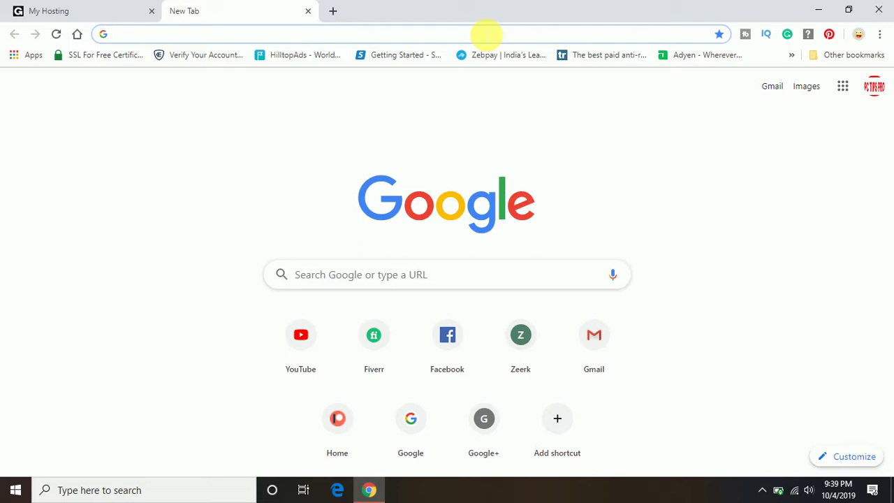
text(google)
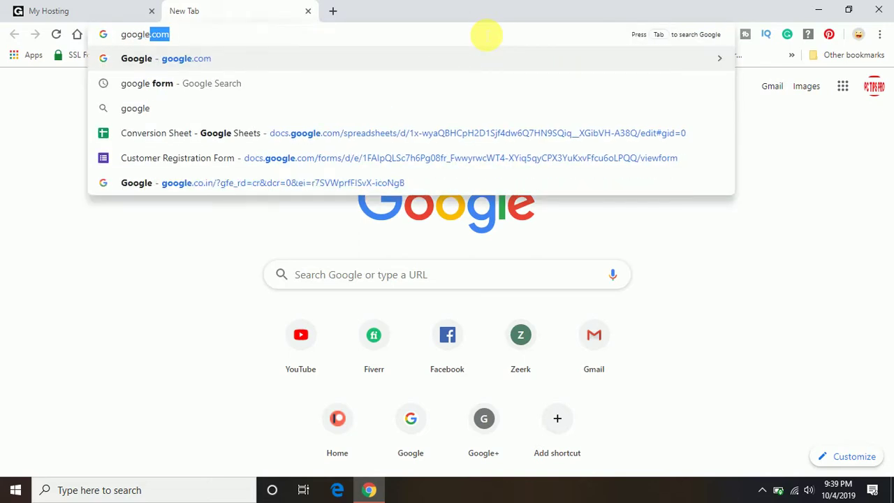
text( form)
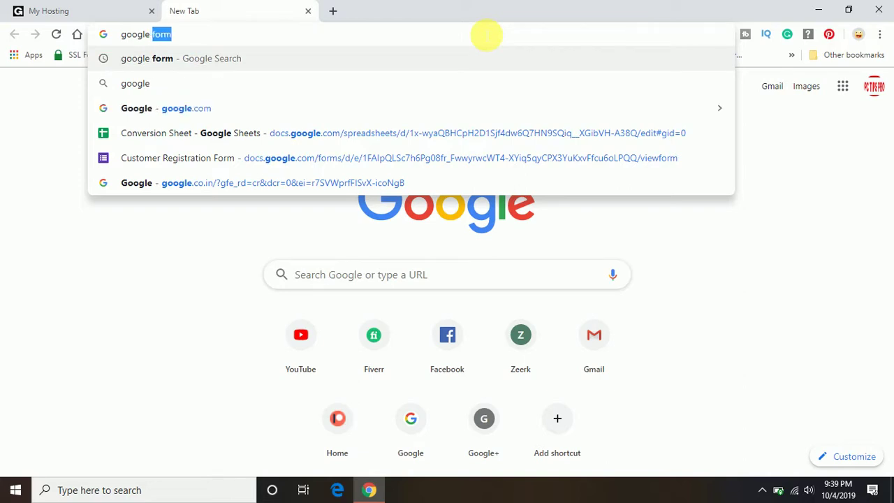
key(Return)
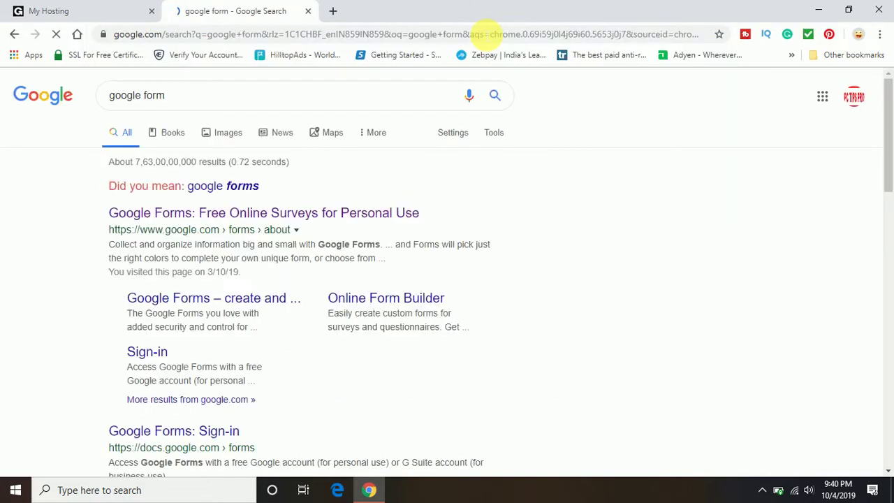
click(328, 213)
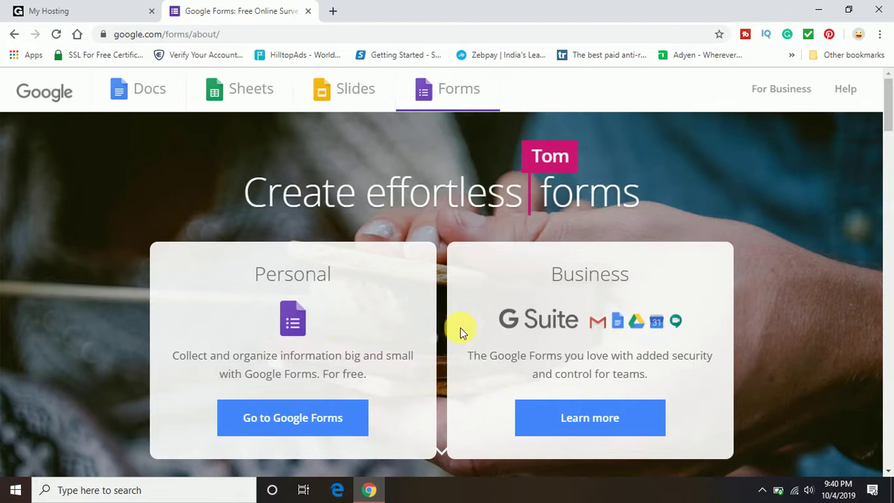
click(762, 491)
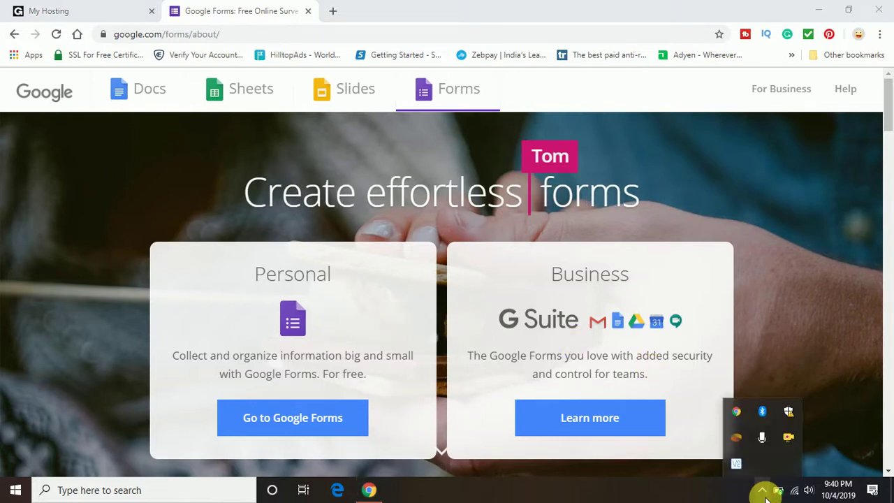
click(762, 491)
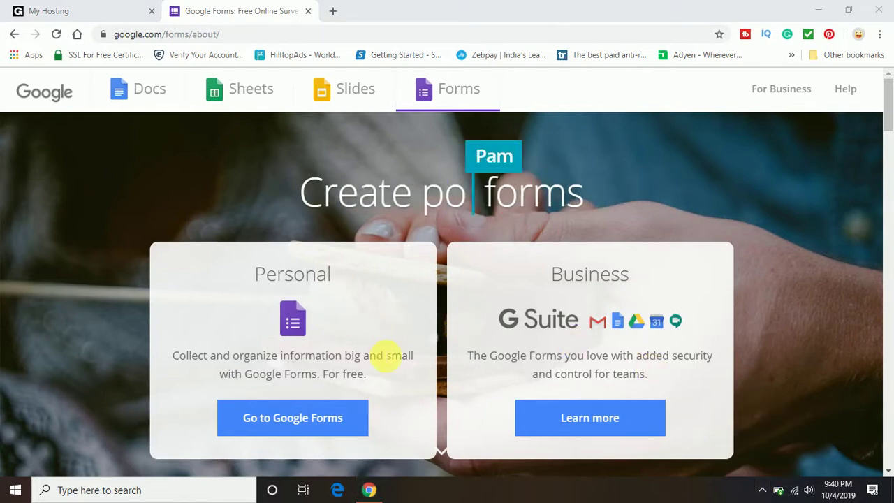
Go to the personal version of Google Forms and start a new blank form.
click(274, 417)
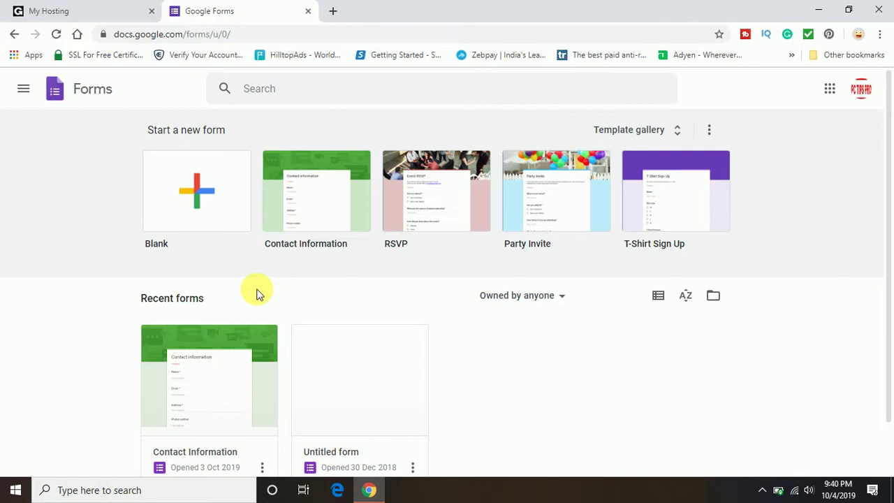
click(192, 207)
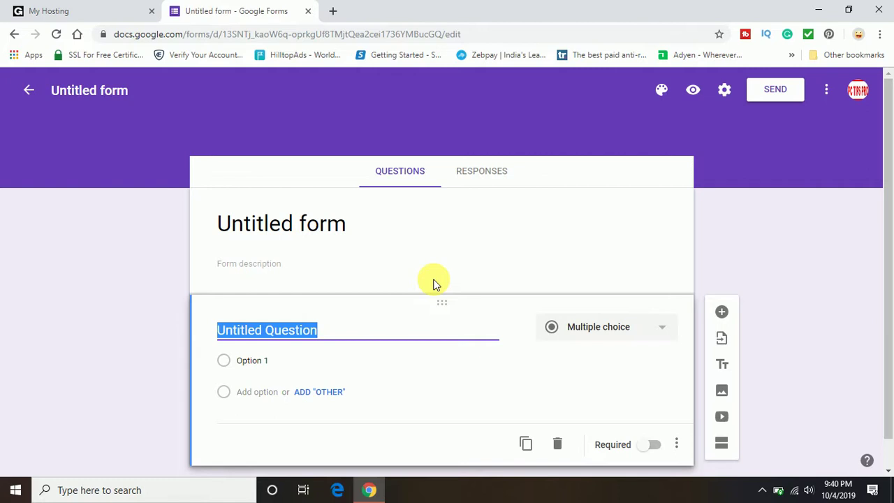
Replace the form's title with "Demo" and enter "Pc Tips Pro" as its description.
click(367, 235)
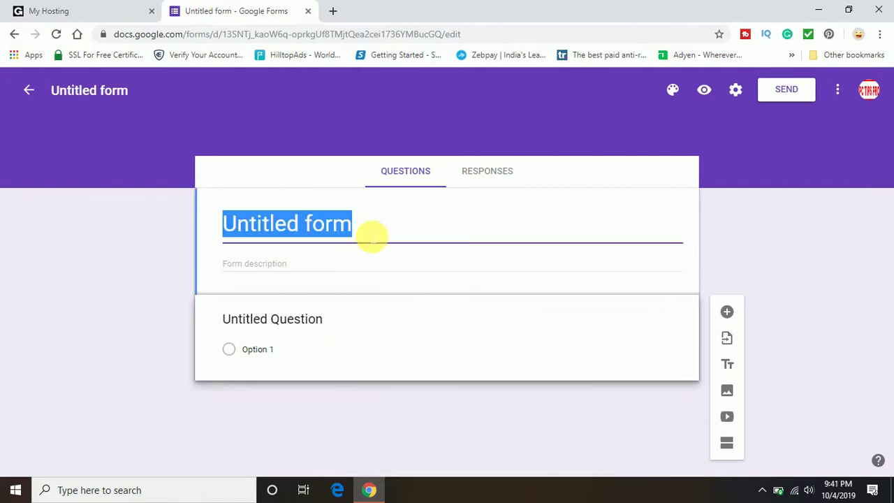
click(368, 234)
key(BackSpace)
key(BackSpace)
key(BackSpace)
key(BackSpace)
key(BackSpace)
key(BackSpace)
key(BackSpace)
key(BackSpace)
key(BackSpace)
key(BackSpace)
key(BackSpace)
key(BackSpace)
key(BackSpace)
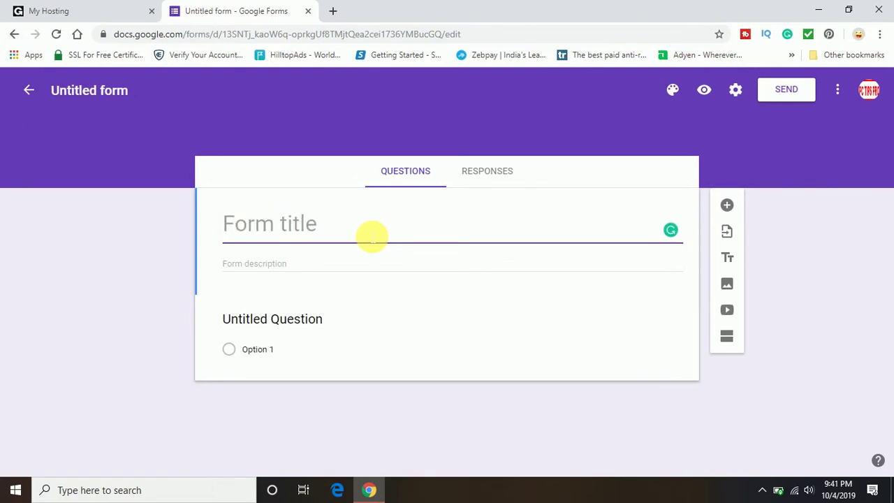
text(Demo)
click(286, 264)
text(Pc Tips Pro)
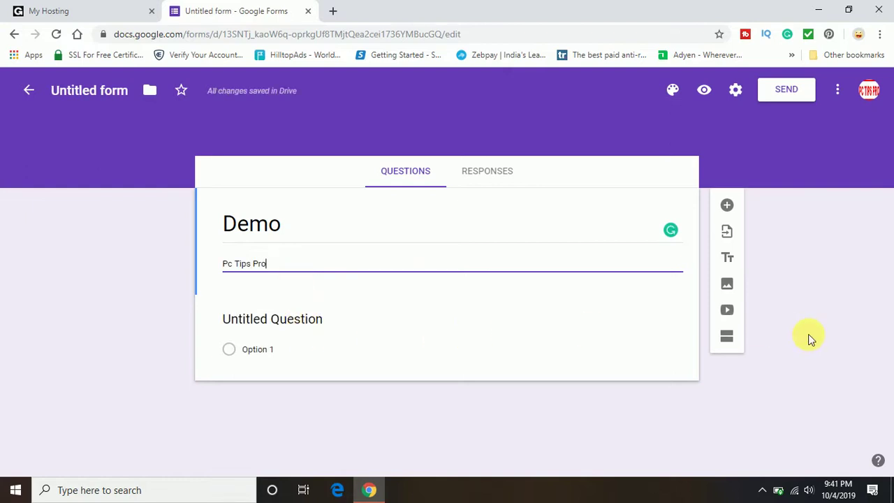
Make the first question a Short answer question and title it "Name".
click(317, 319)
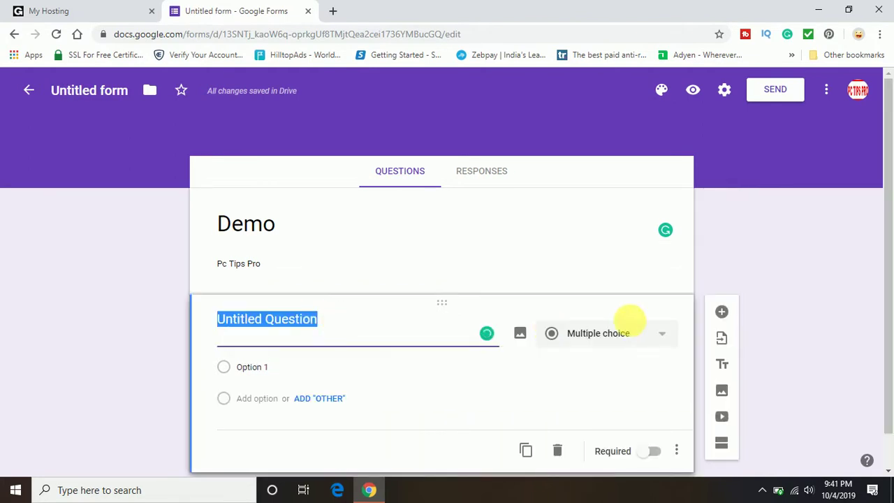
click(612, 335)
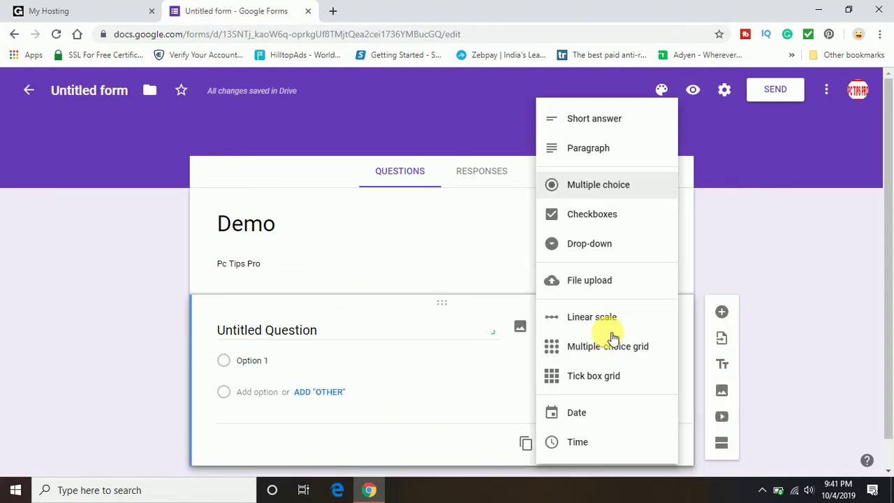
click(590, 120)
click(308, 335)
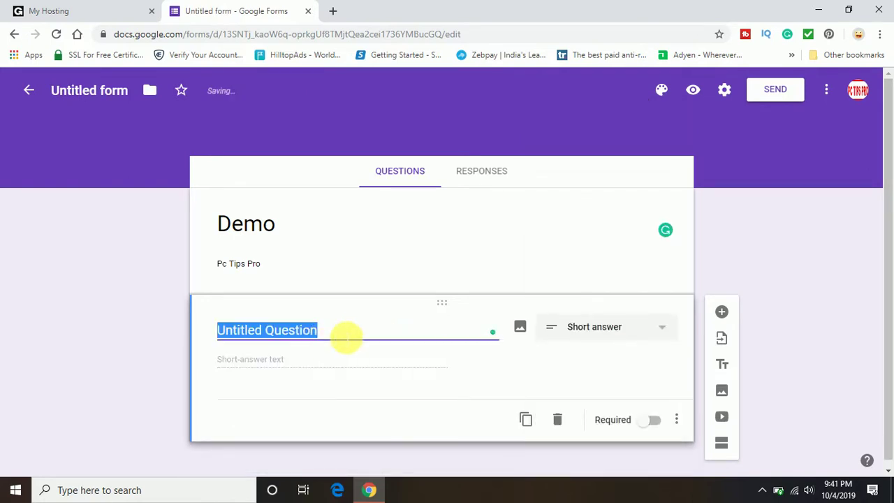
key(BackSpace)
text(Name)
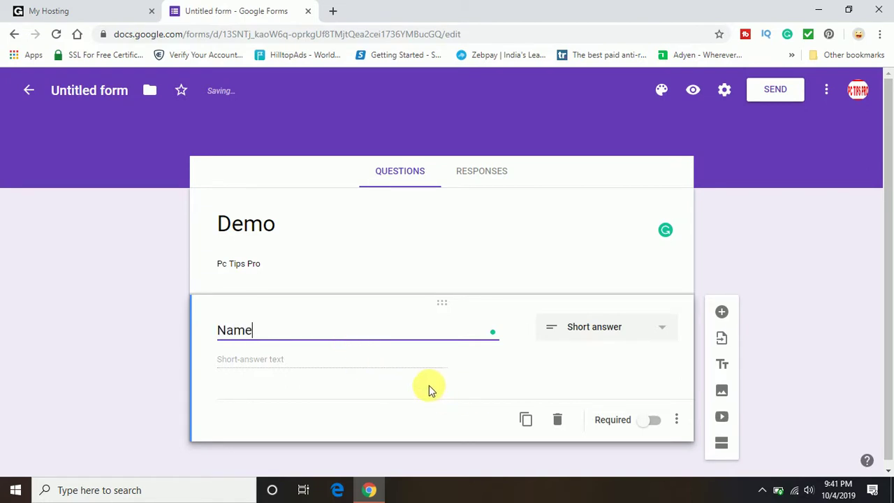
Duplicate the Name question and retitle the copy "Email".
click(528, 419)
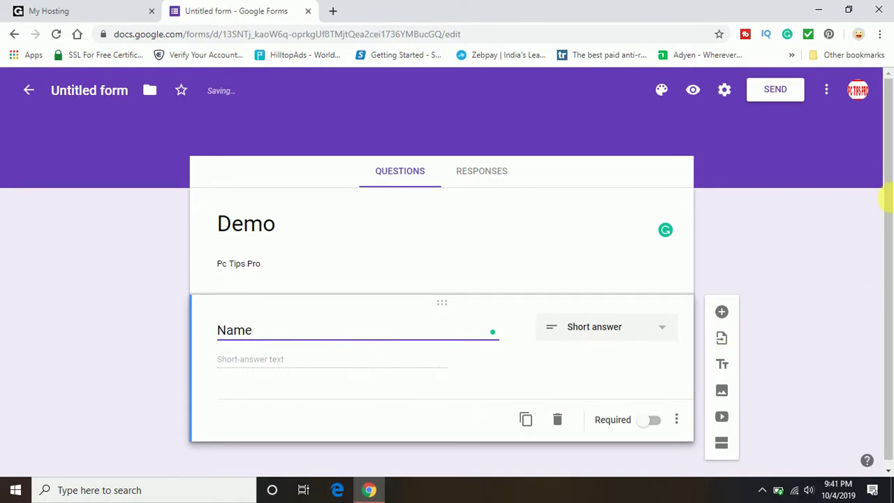
drag(888, 203, 891, 279)
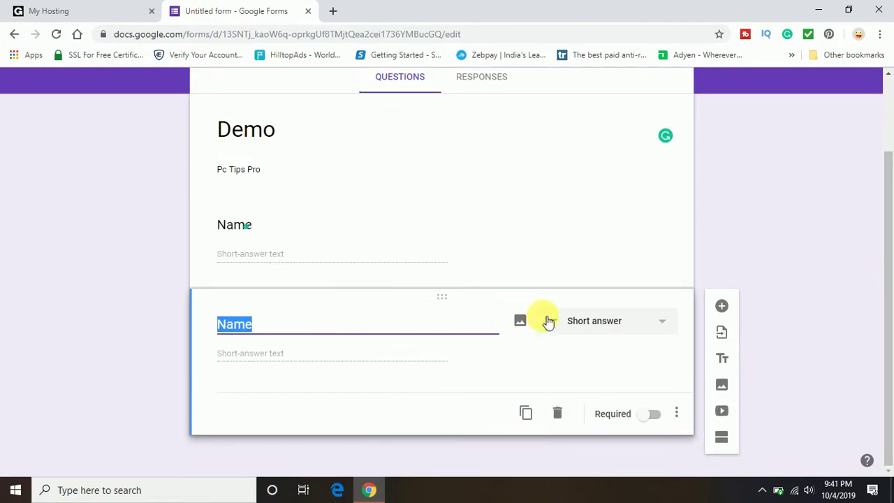
key(BackSpace)
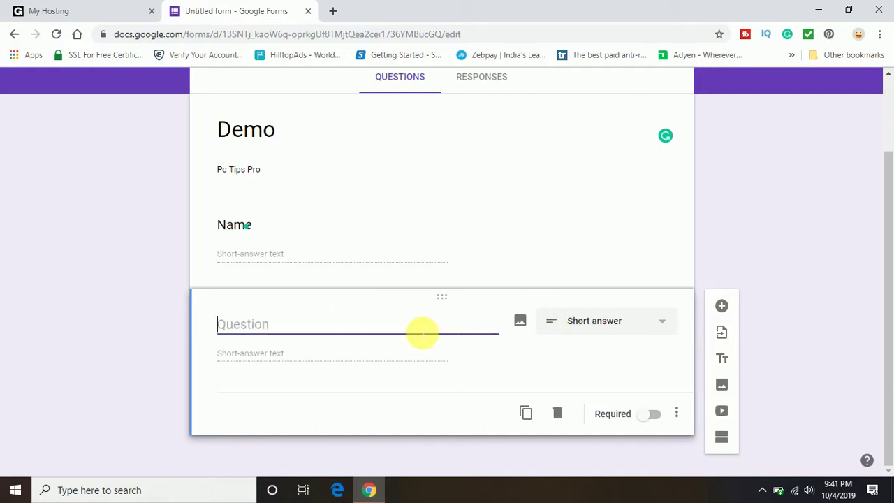
text(Email)
Make both the Name and the Email questions required.
click(401, 224)
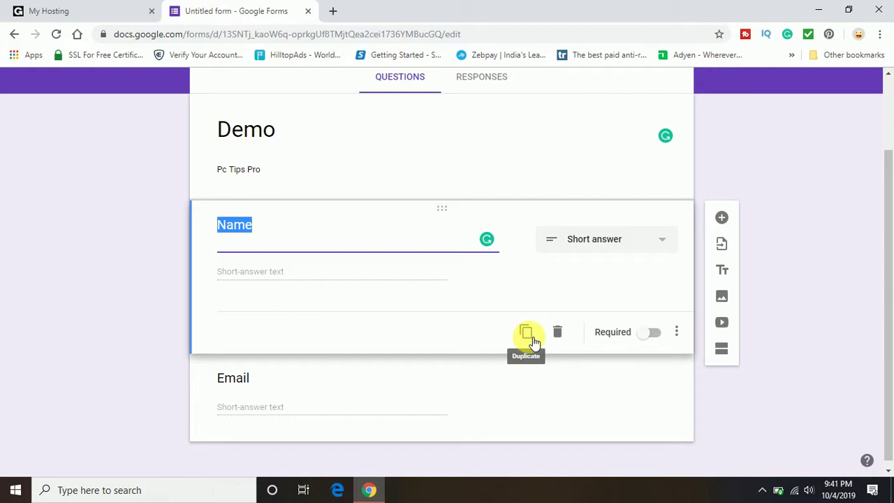
click(653, 334)
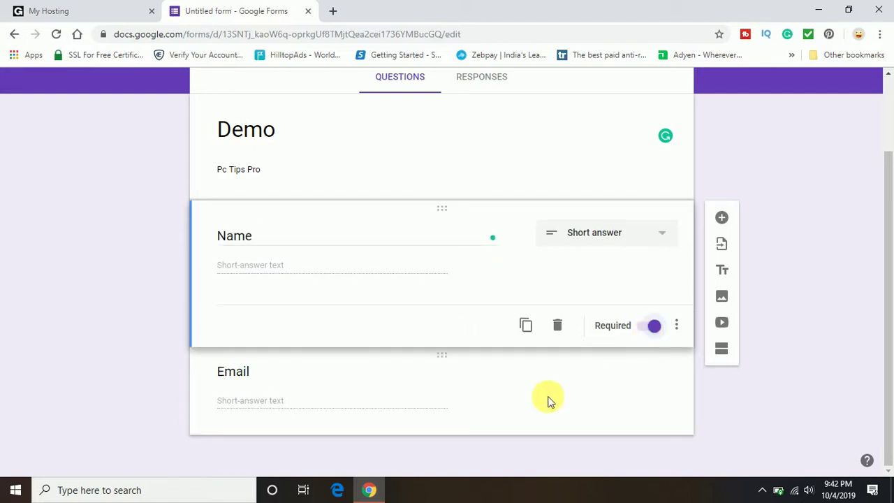
click(477, 389)
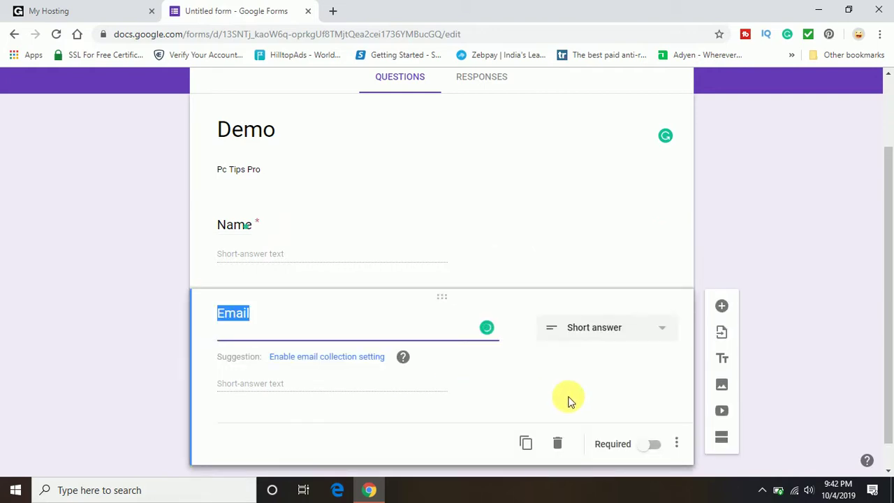
click(653, 446)
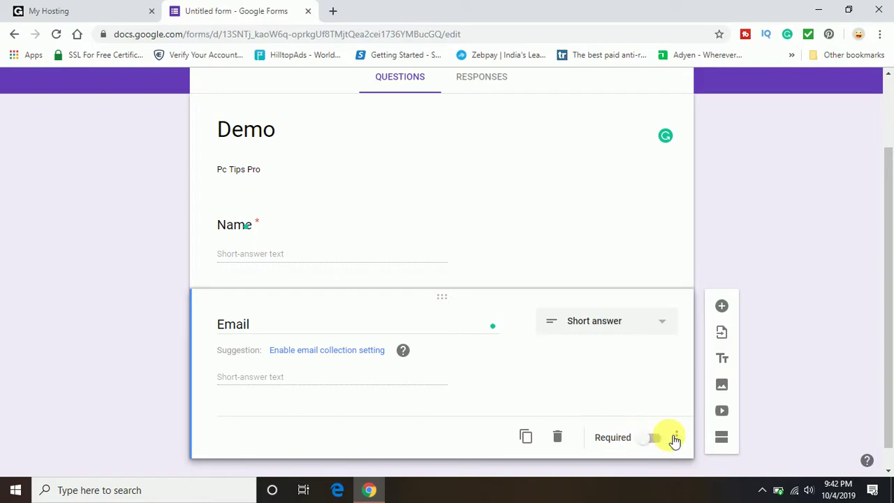
click(656, 439)
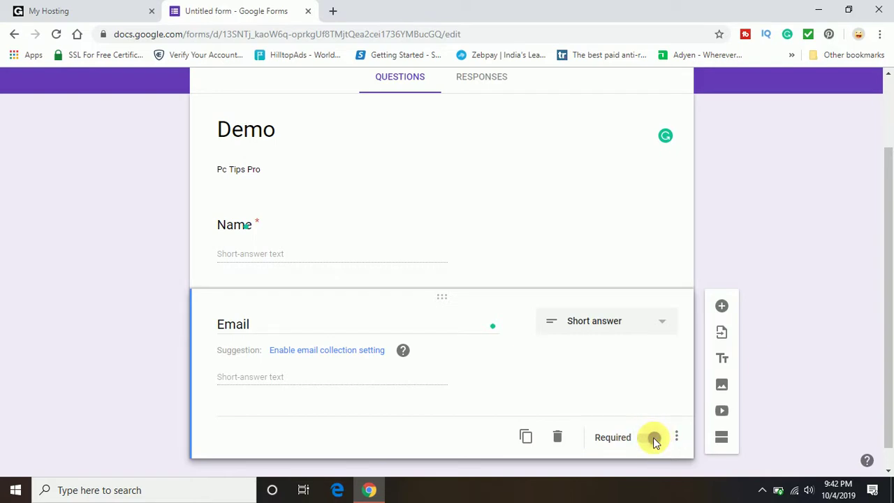
Duplicate the required Email question and retitle the copy "Phone".
click(527, 440)
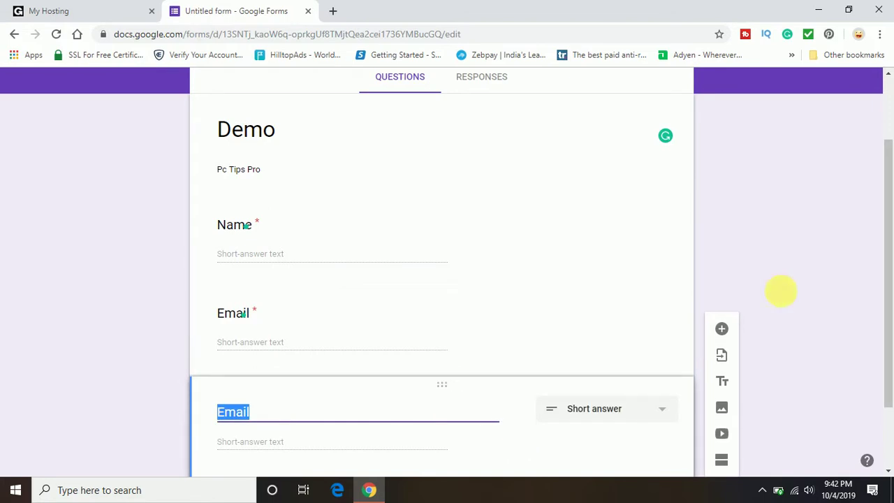
drag(885, 279, 884, 363)
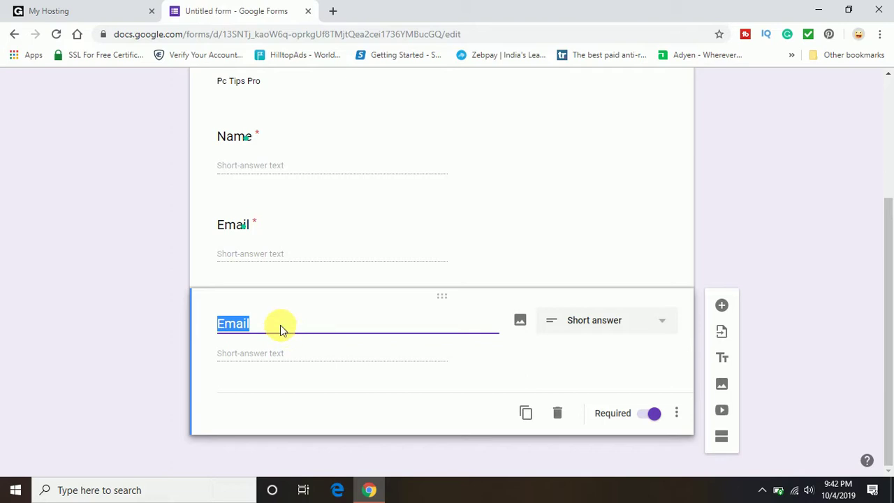
key(BackSpace)
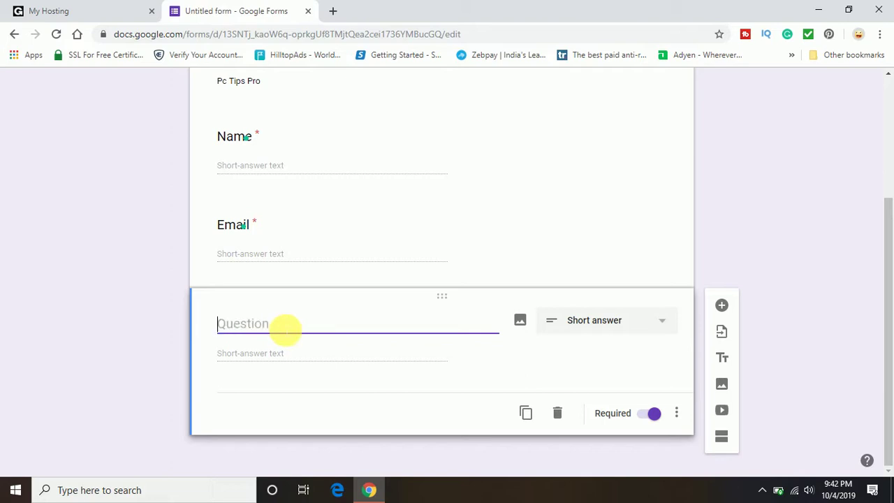
text(Phone)
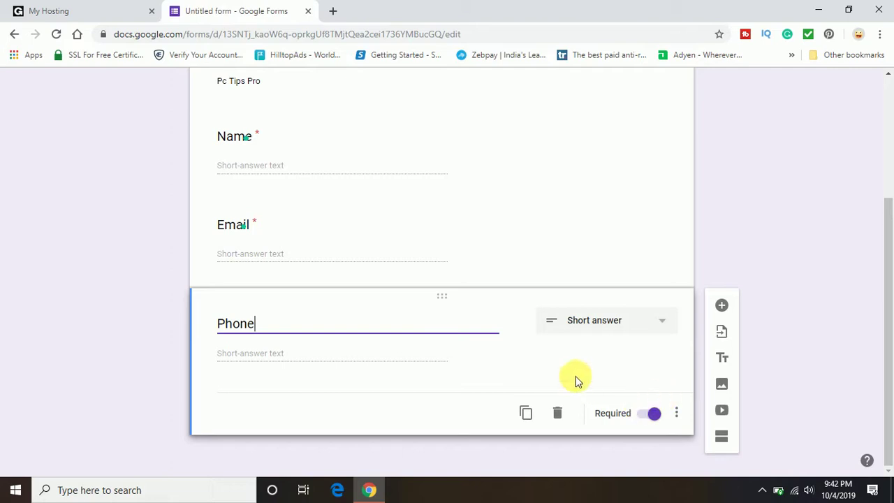
click(593, 329)
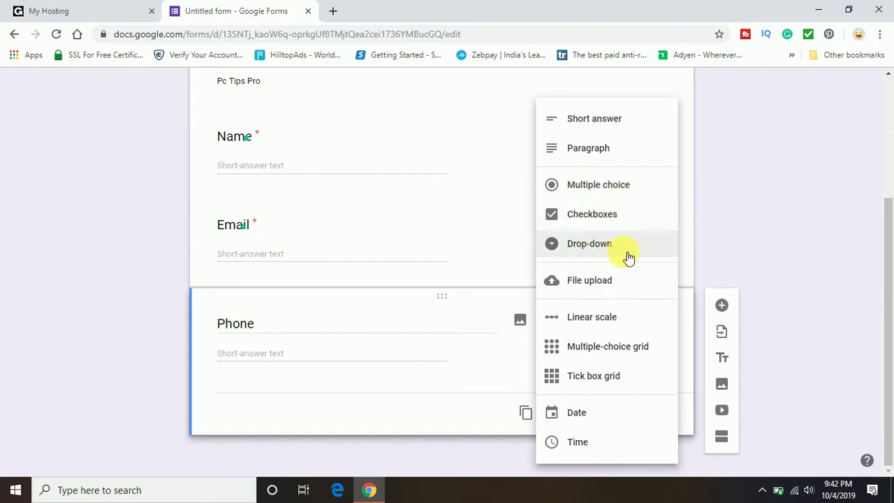
click(435, 387)
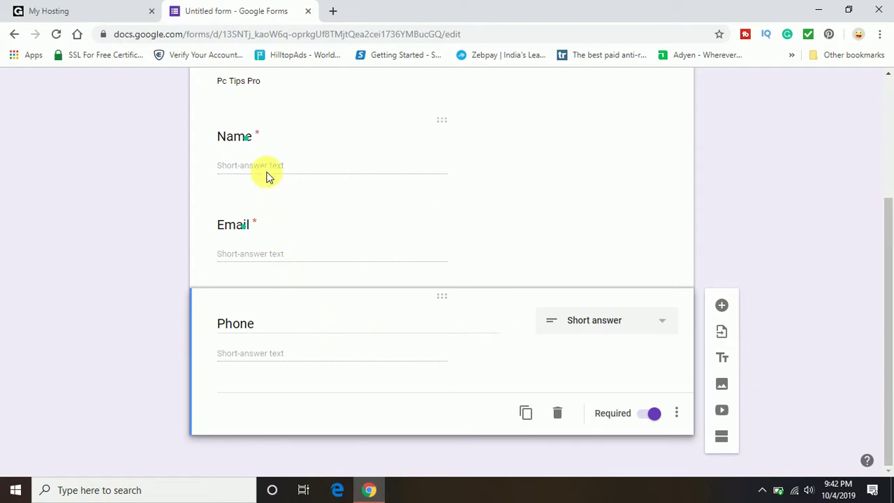
Duplicate the required Phone question and clear the title of the copy.
click(527, 416)
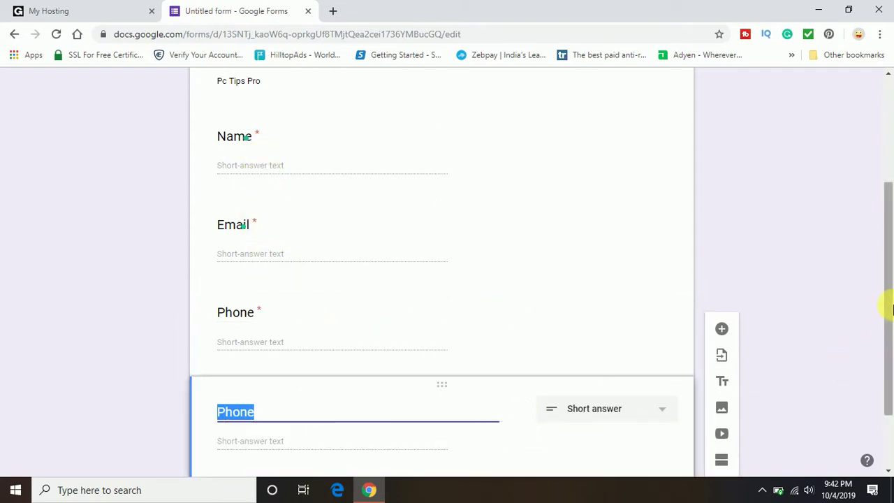
scroll(888, 377, down, 1)
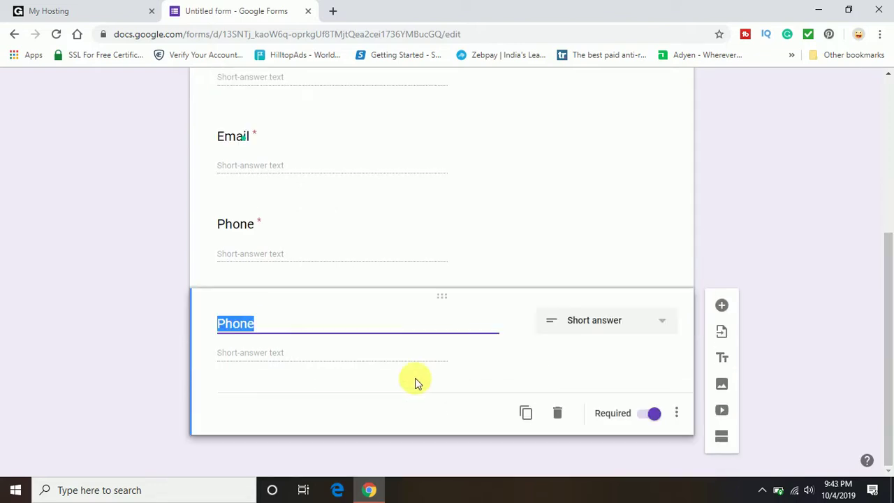
key(BackSpace)
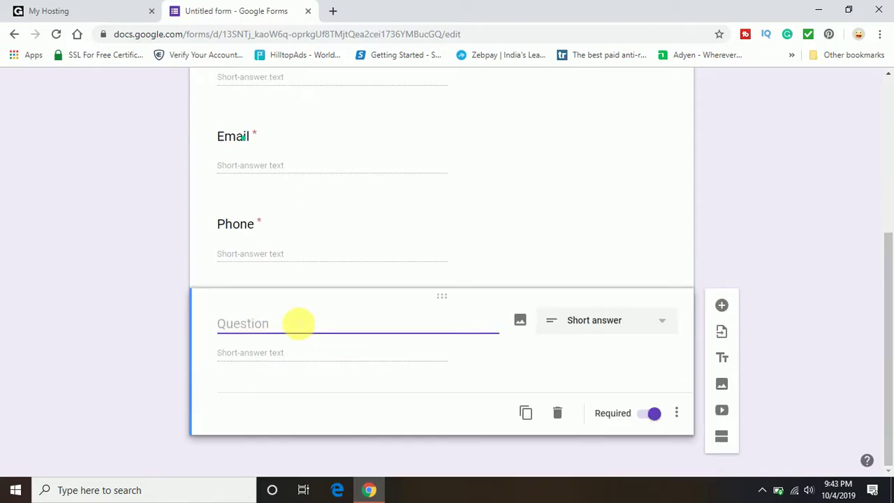
text(Westion)
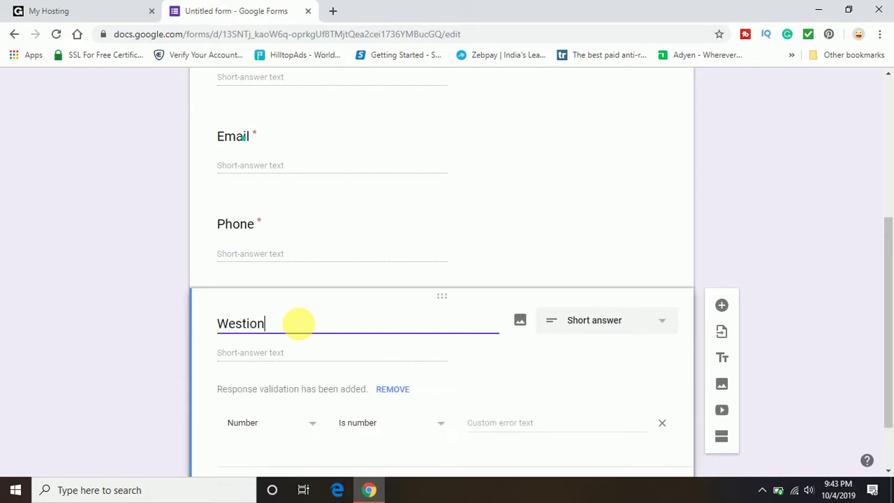
key(BackSpace)
key(BackSpace)
key(BackSpace)
key(BackSpace)
key(BackSpace)
key(BackSpace)
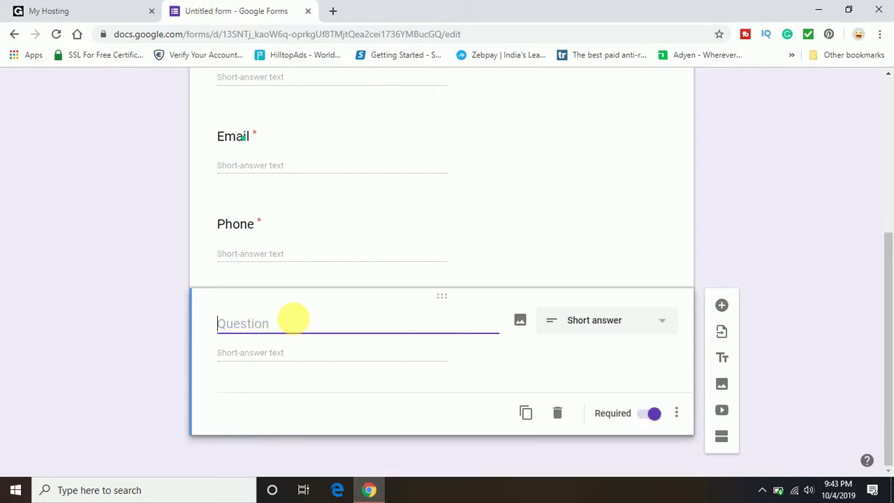
Title the copied question "Question" and change its type to Paragraph.
text(Question)
click(617, 316)
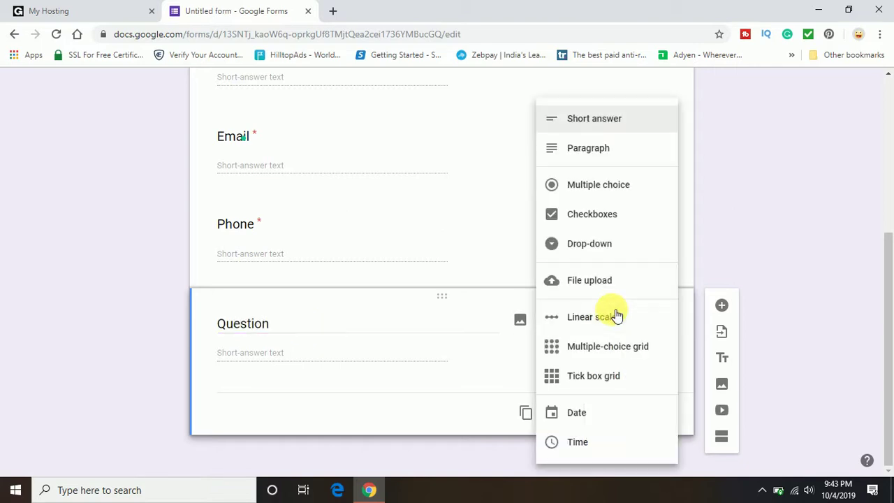
click(602, 159)
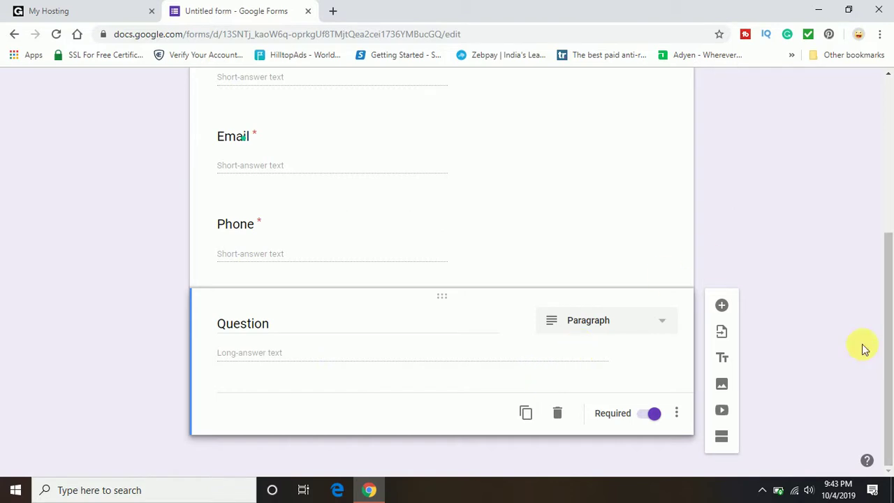
Review the whole form, from the Demo title and description down to the Paragraph question.
scroll(806, 332, up, 4)
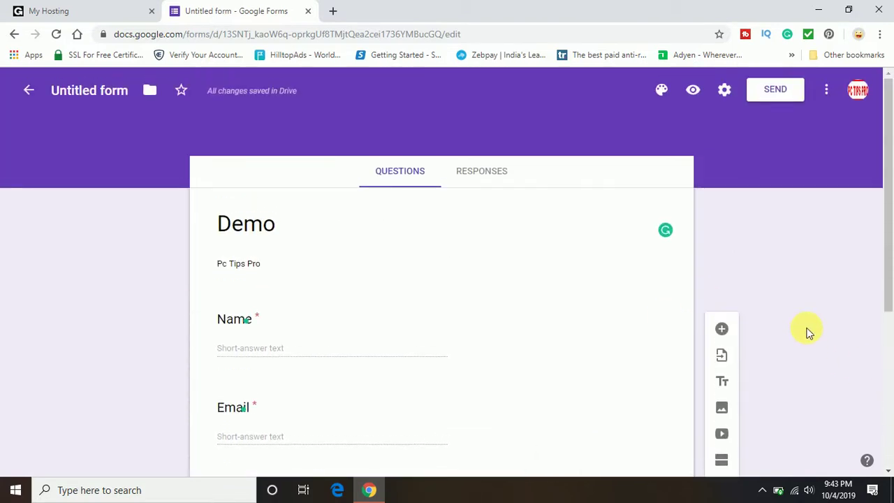
scroll(807, 331, down, 2)
scroll(807, 332, down, 1)
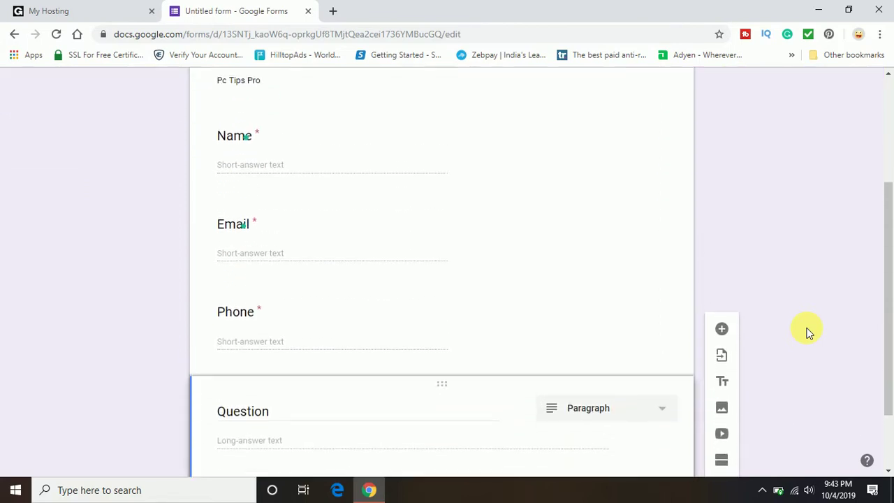
scroll(807, 331, up, 1)
scroll(807, 332, up, 1)
scroll(806, 332, up, 2)
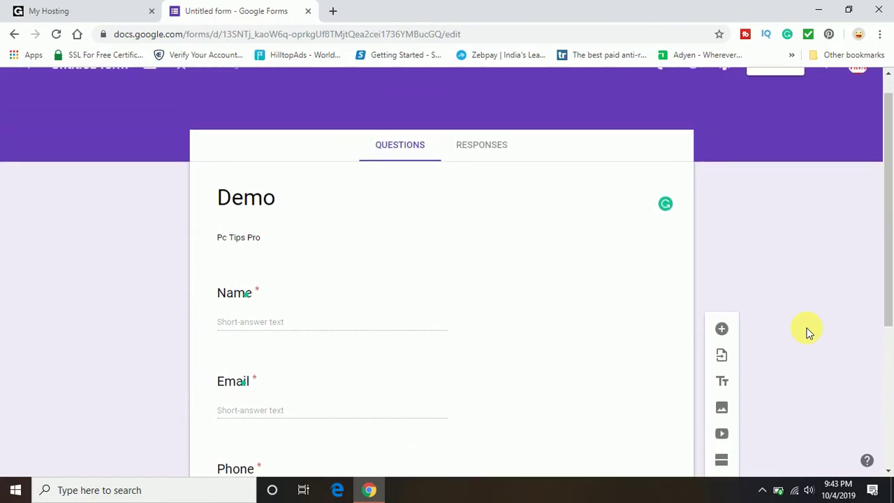
scroll(807, 331, down, 3)
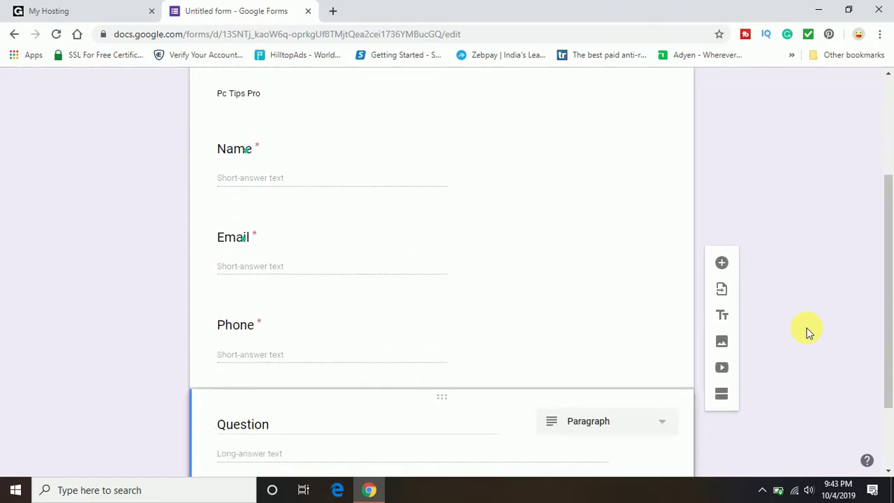
scroll(807, 332, up, 3)
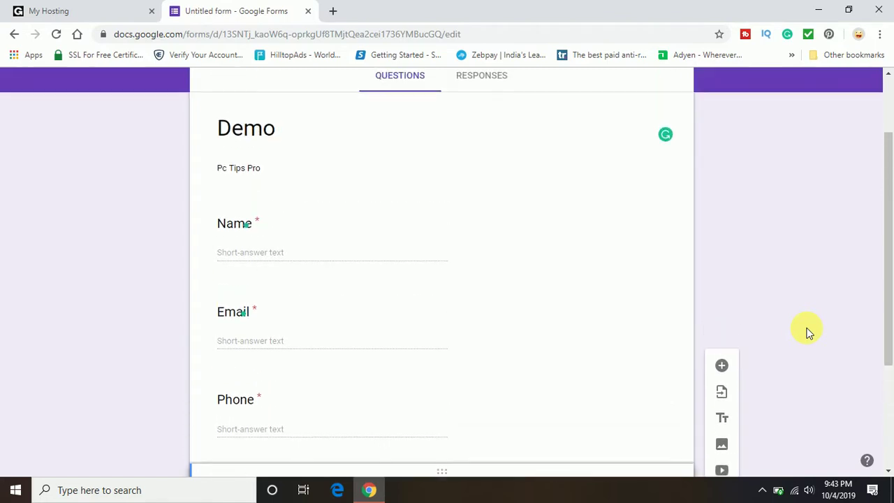
scroll(807, 332, up, 1)
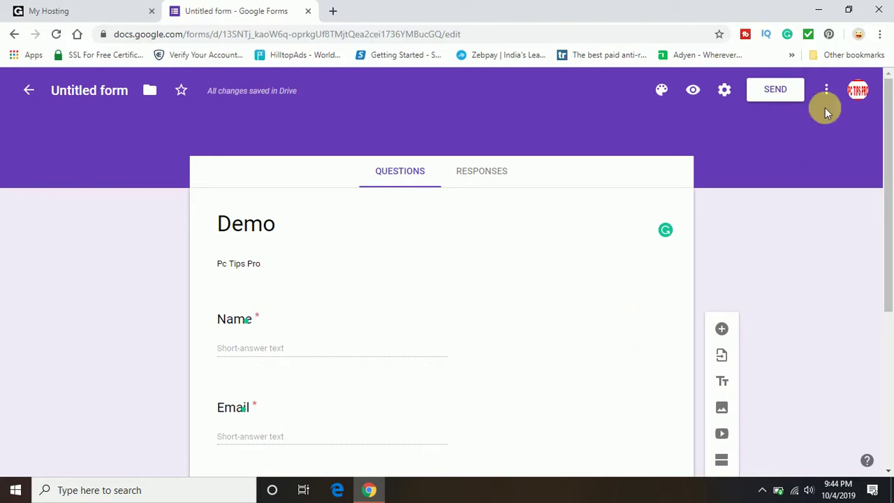
Open the form's send options, choose Embed HTML and copy the iframe code.
click(782, 97)
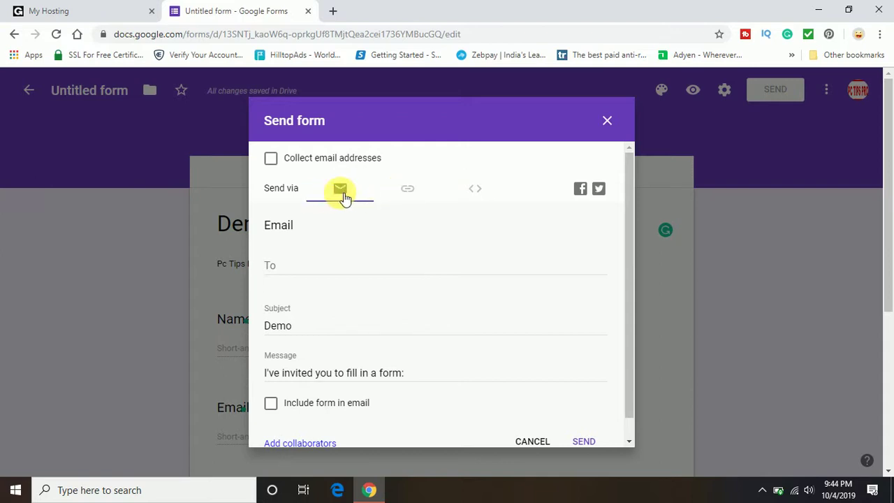
click(418, 191)
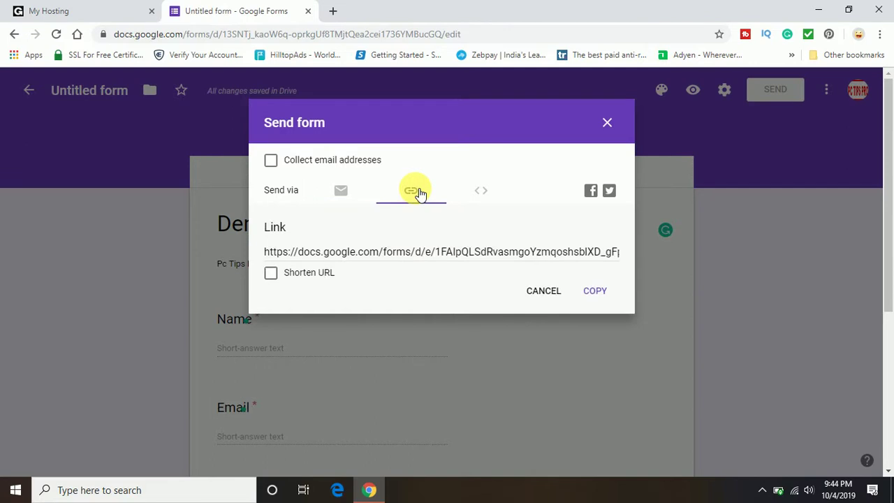
click(480, 192)
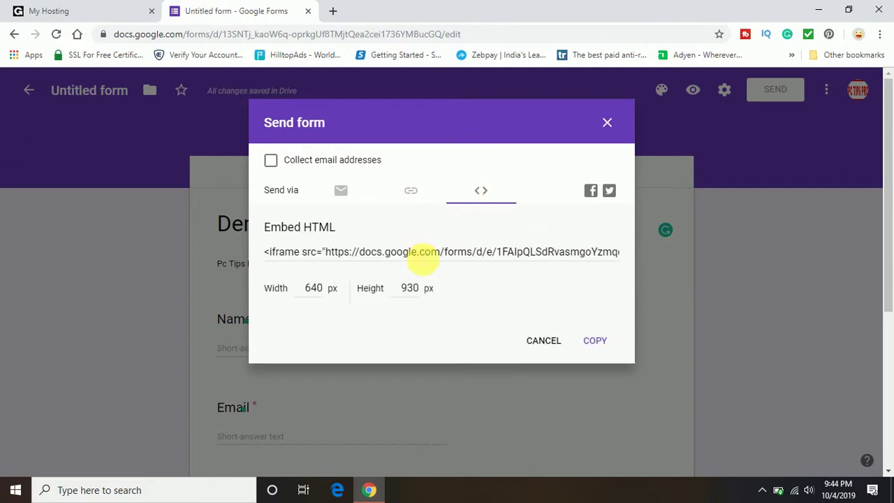
click(424, 258)
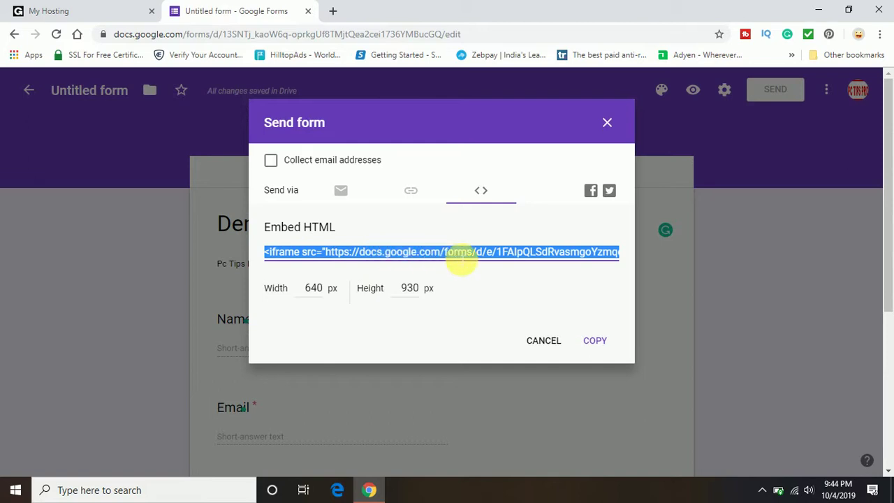
click(599, 342)
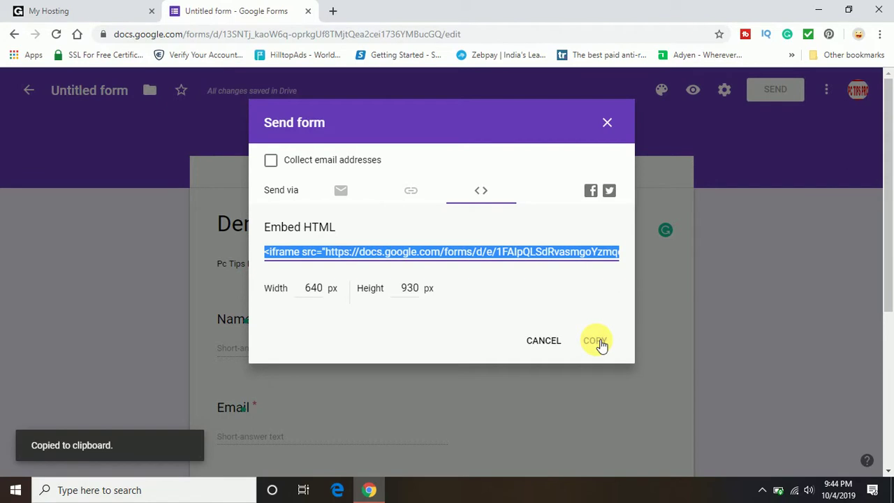
Switch to Notepad and paste the copied iframe embed code into a new document.
click(208, 493)
text(note)
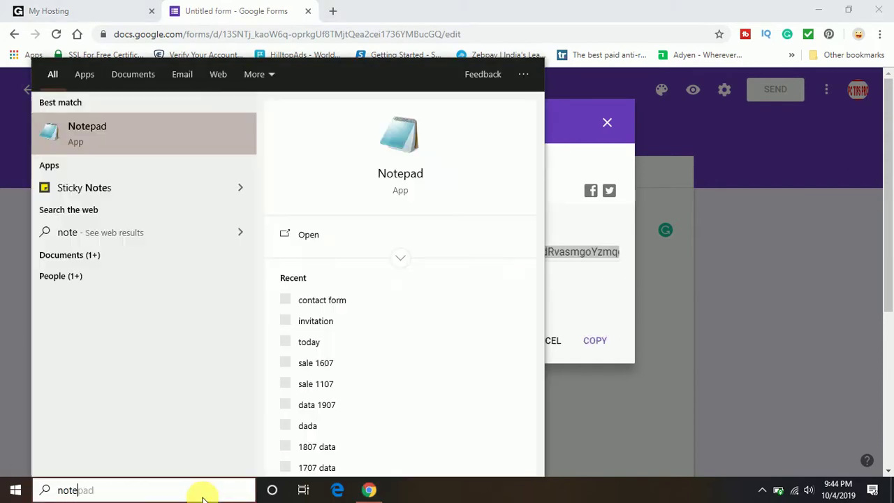
key(Return)
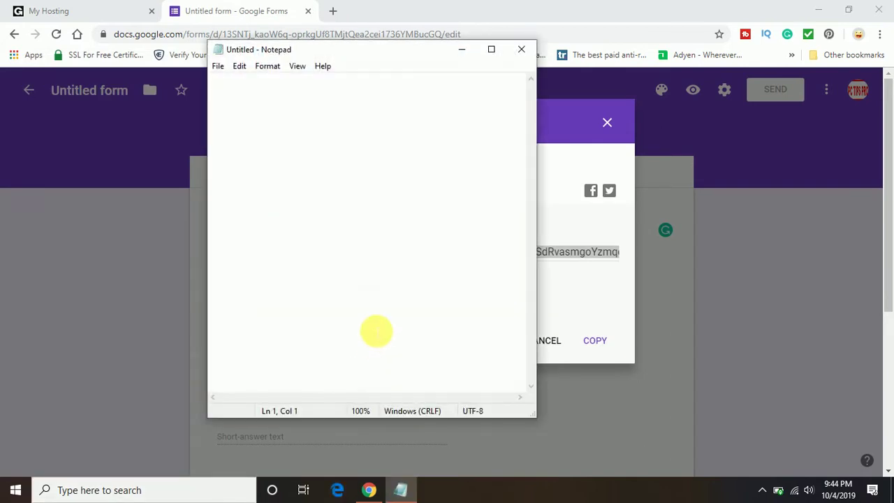
key(ctrl+v)
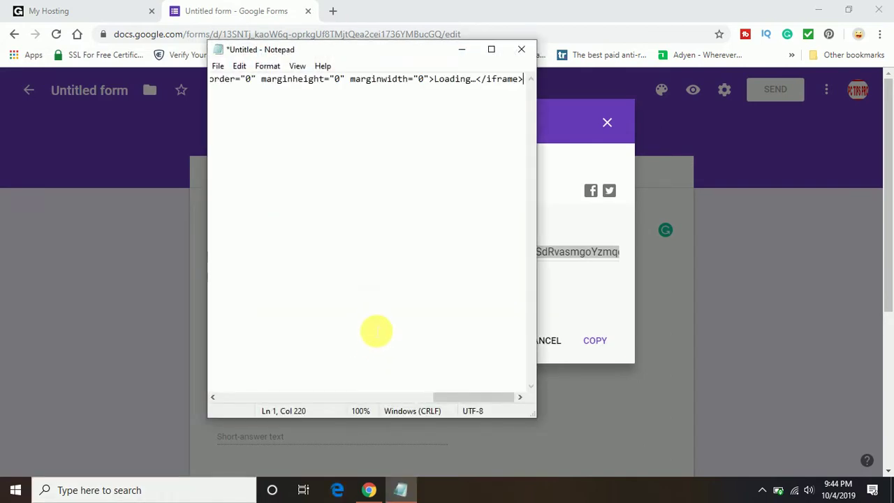
Switch to the hosting account's cPanel File Manager and open index.html from public_html/softhubspot.com for editing.
click(213, 7)
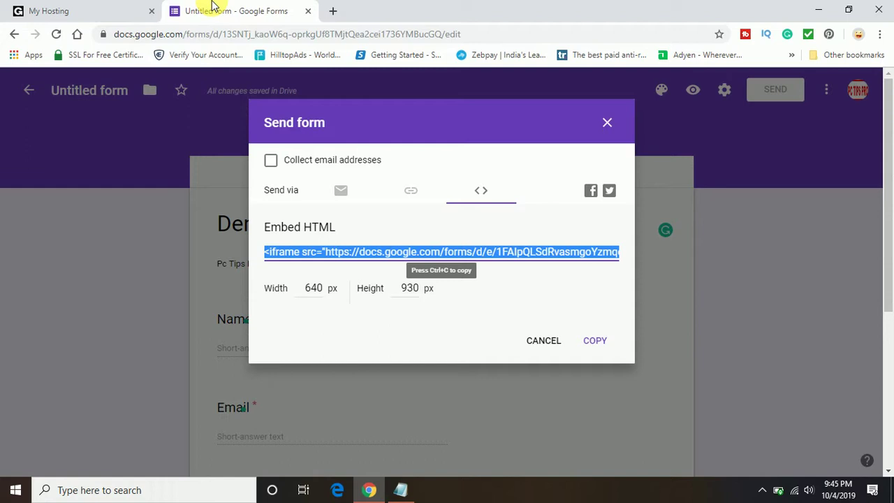
click(107, 7)
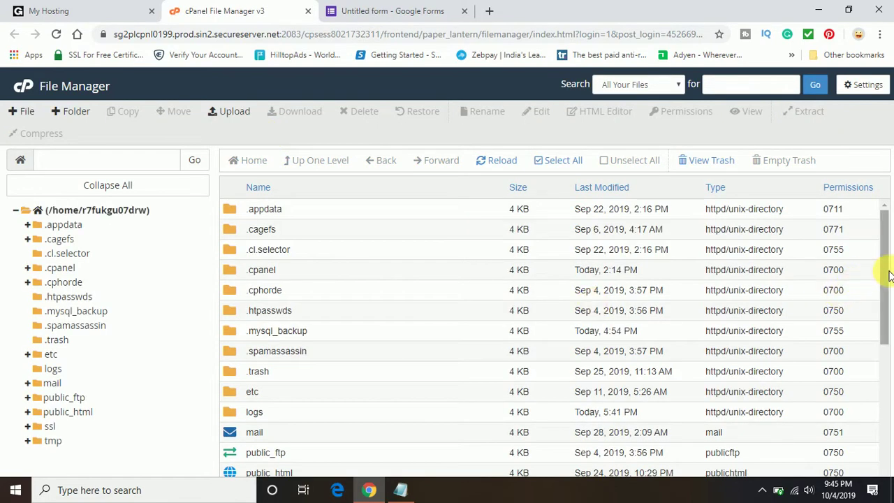
drag(878, 276, 881, 342)
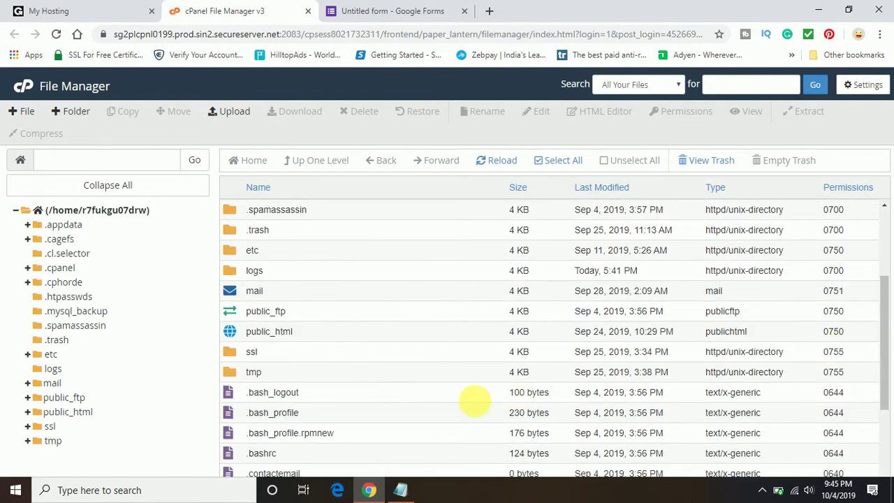
double_click(310, 332)
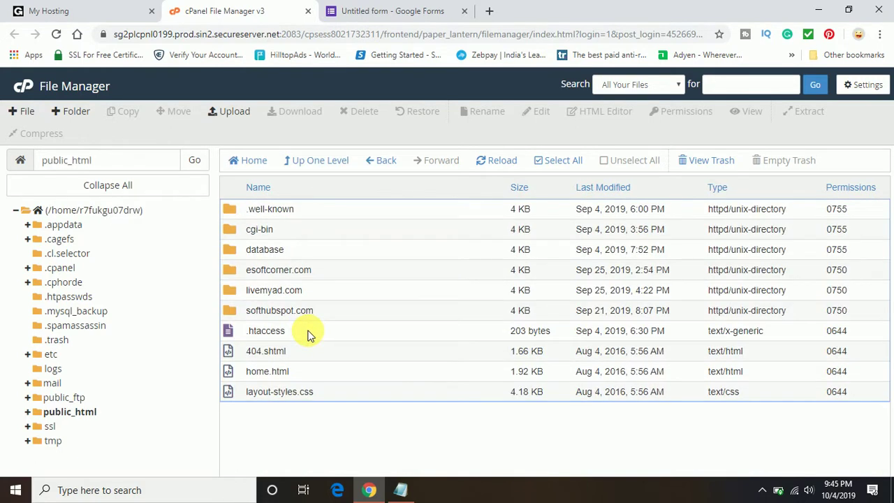
double_click(426, 317)
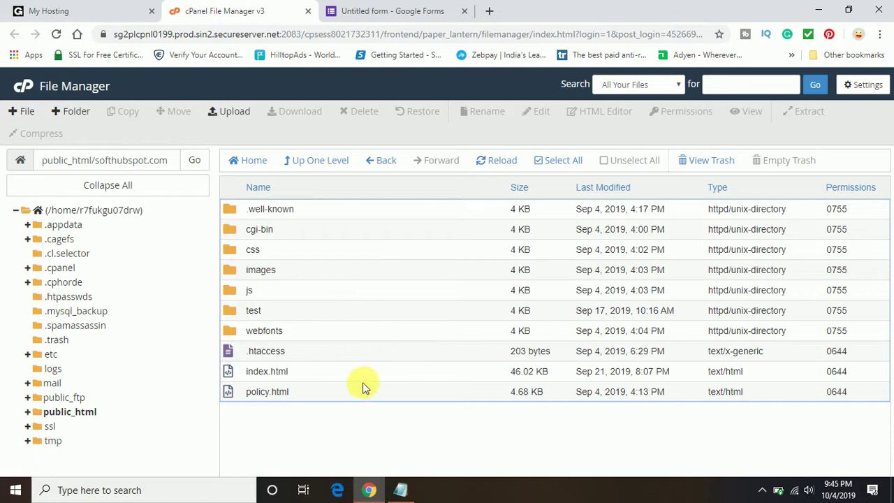
click(342, 375)
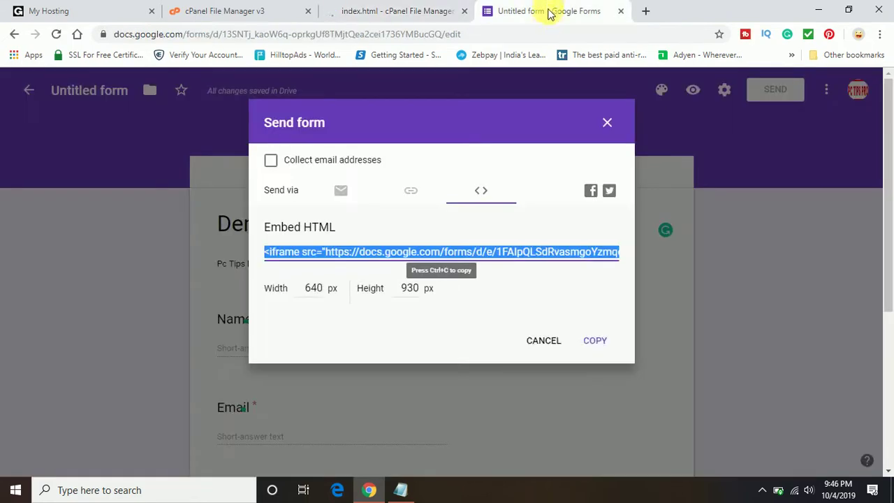
Open the softhubspot.com website in a new browser tab.
click(645, 13)
text(soft)
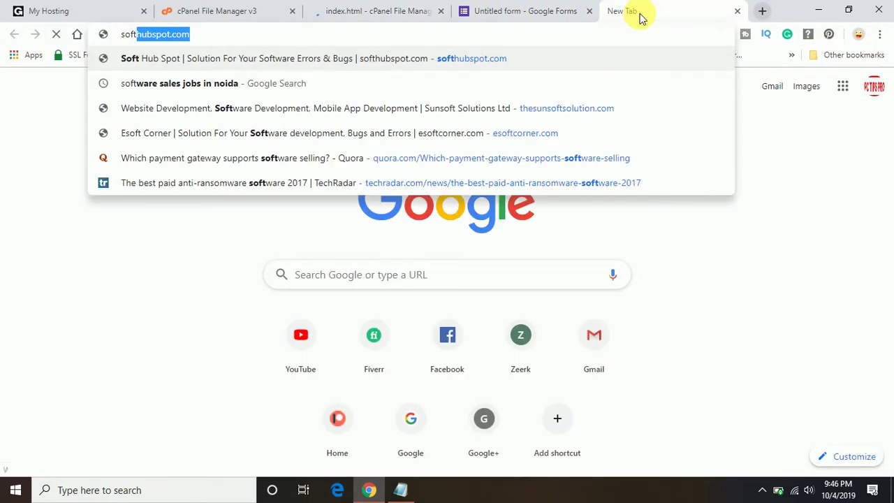
key(Right)
key(Return)
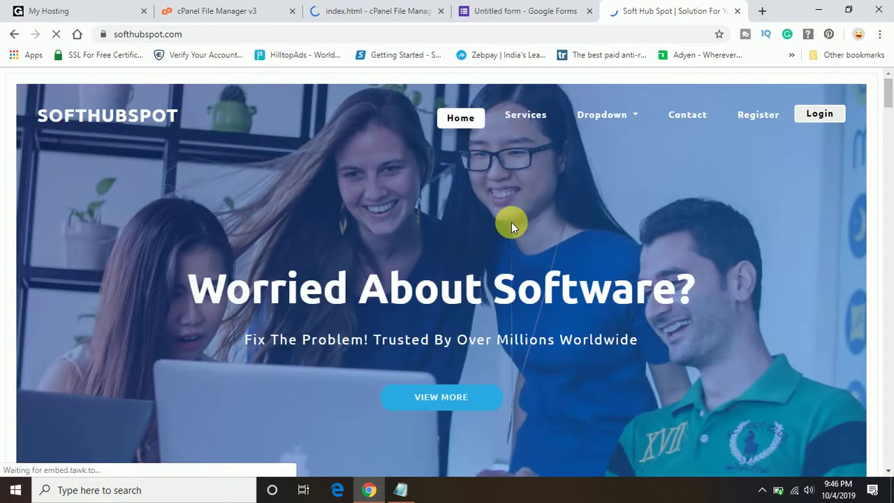
Examine the site's About Us contact form, Our Partners section and footer.
scroll(511, 222, down, 1)
click(689, 85)
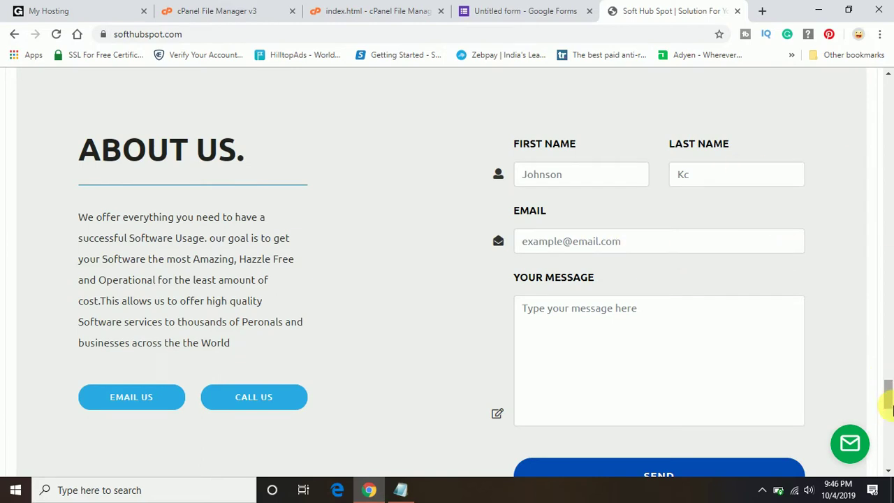
scroll(832, 321, down, 2)
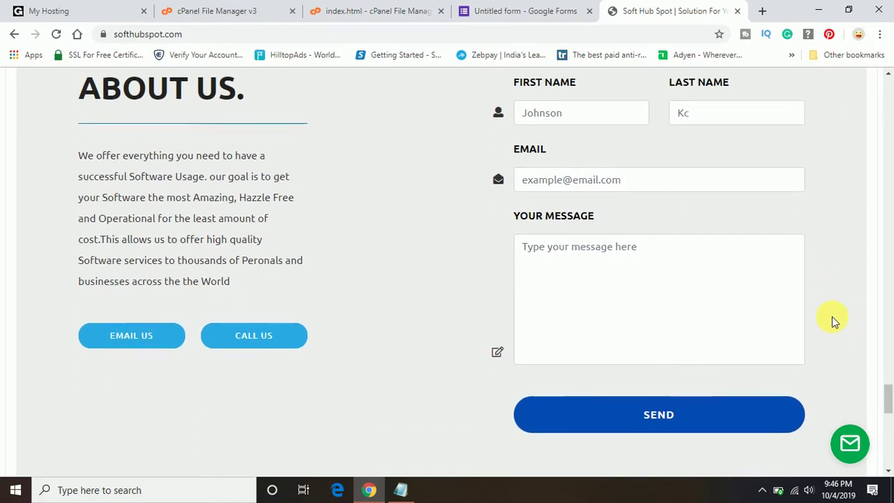
scroll(831, 320, up, 1)
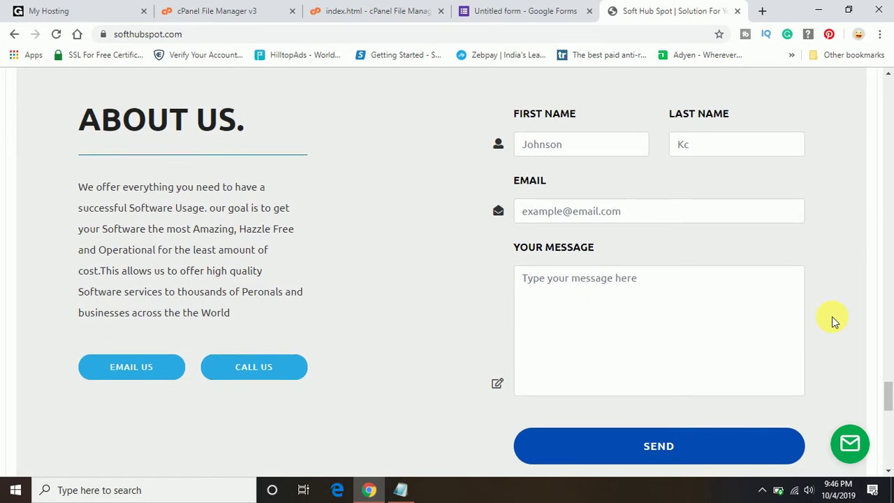
scroll(832, 321, down, 10)
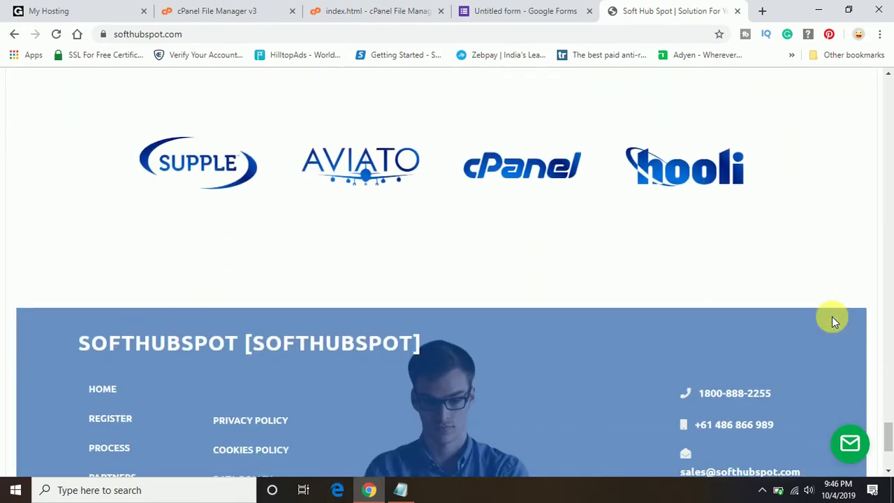
scroll(832, 320, up, 3)
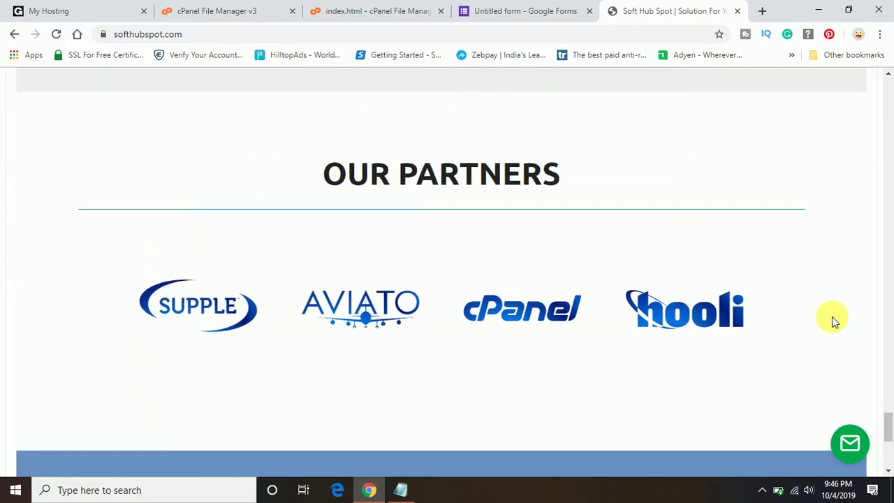
scroll(831, 320, up, 1)
scroll(831, 321, down, 3)
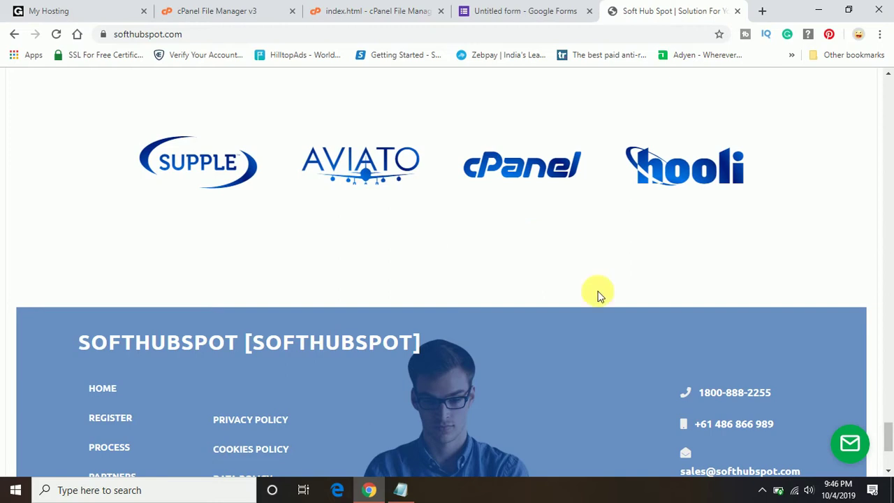
Switch to Notepad and copy the entire iframe embed code.
click(400, 489)
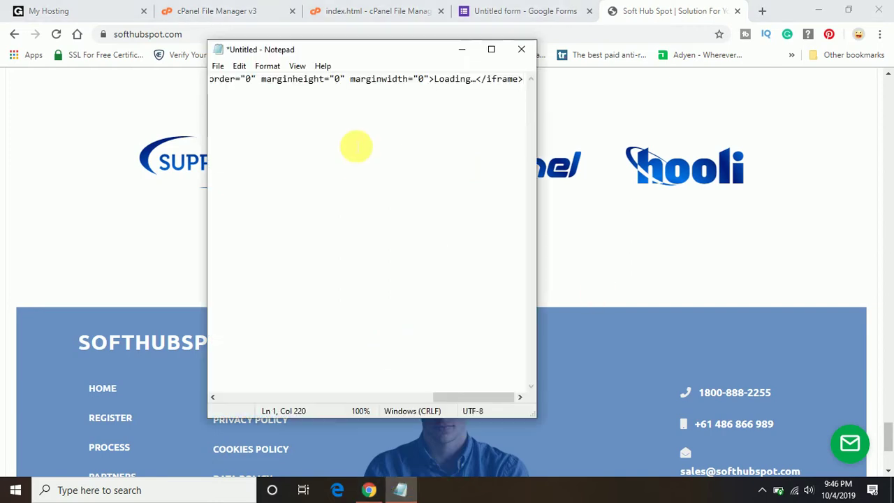
key(ctrl+a)
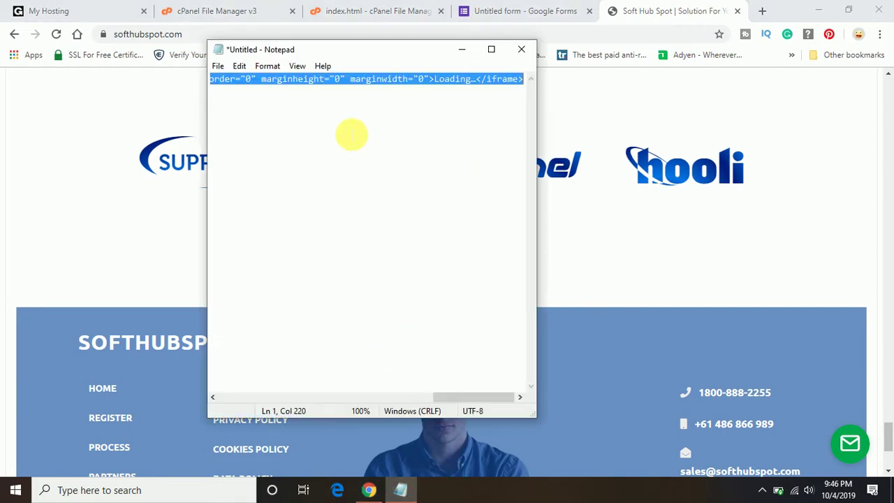
drag(480, 398, 224, 398)
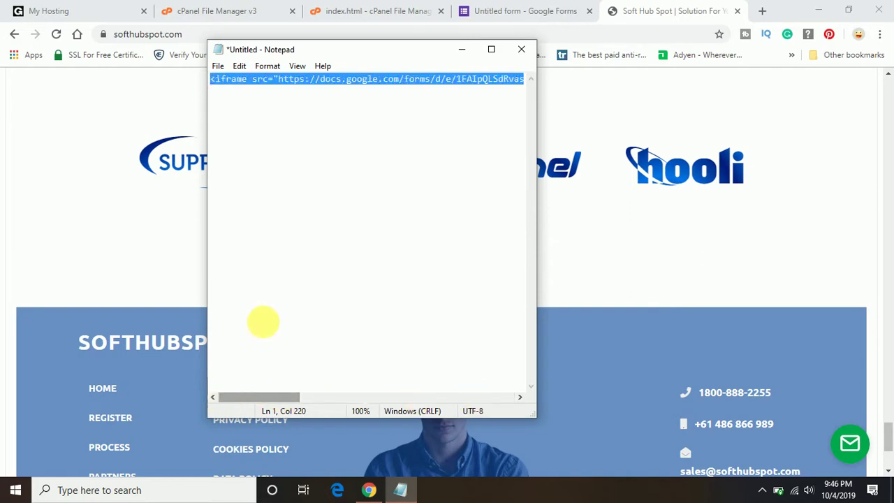
click(463, 50)
In index.html, paste the iframe code on a new line after the closing </ul> of the footer list ending with Contact Us, and save the changes.
click(398, 9)
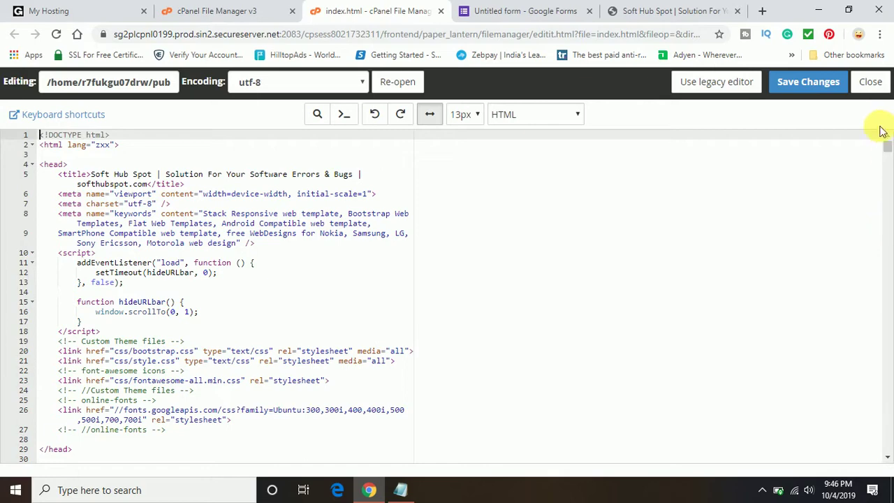
drag(889, 149, 888, 377)
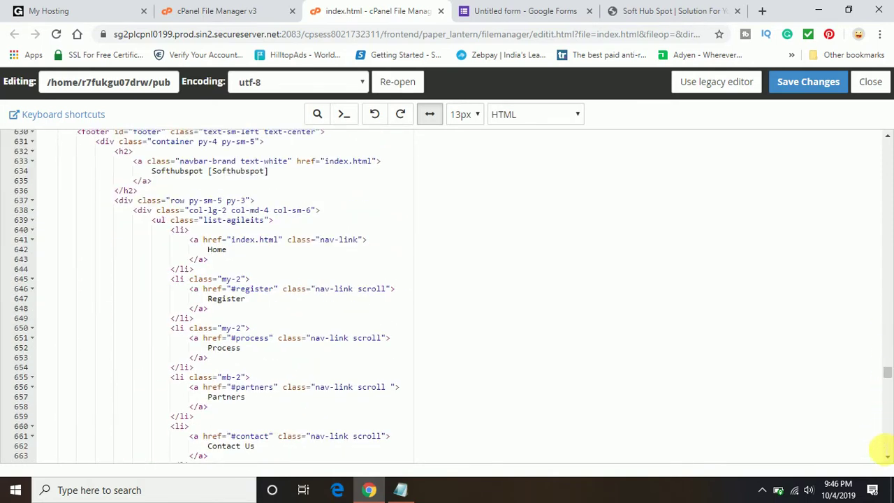
click(887, 459)
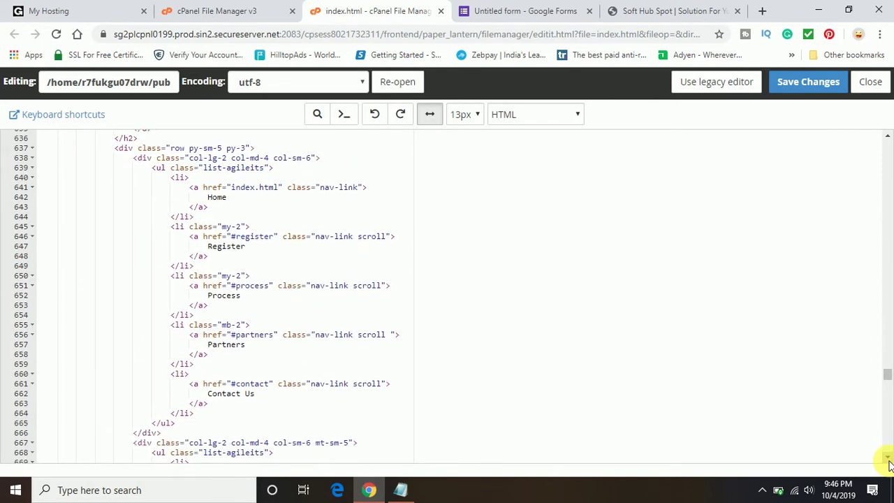
drag(889, 462, 889, 462)
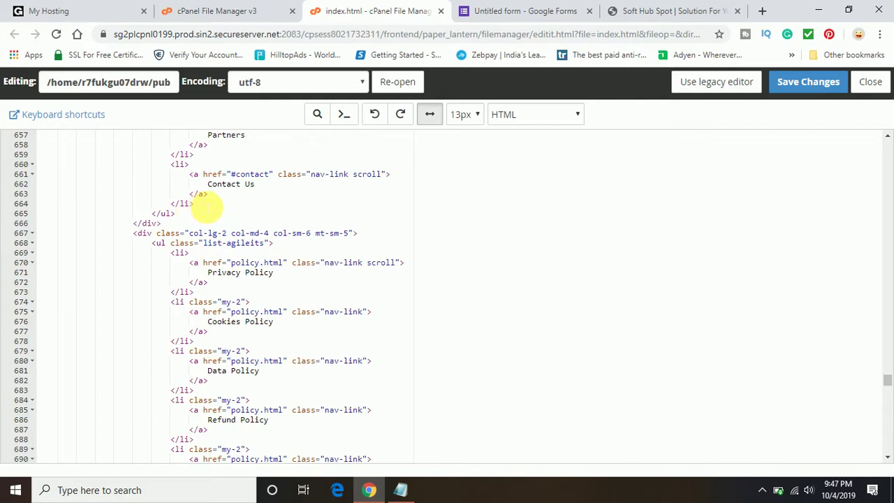
click(189, 215)
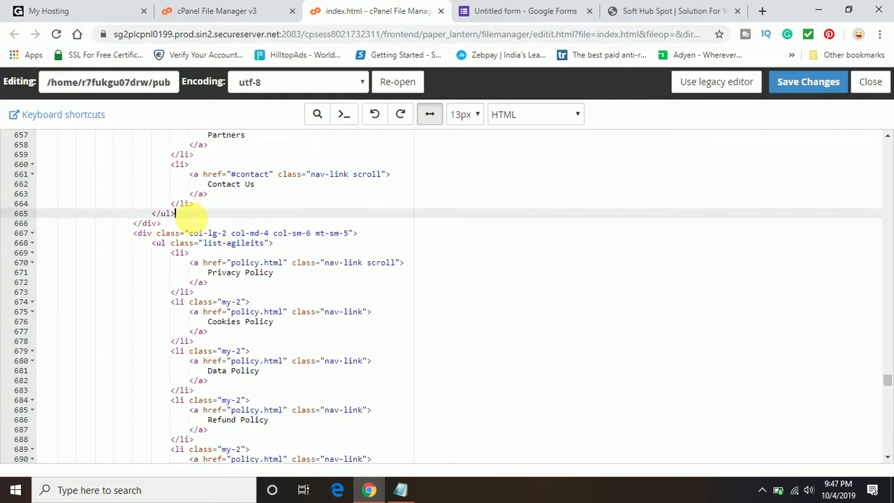
key(Return)
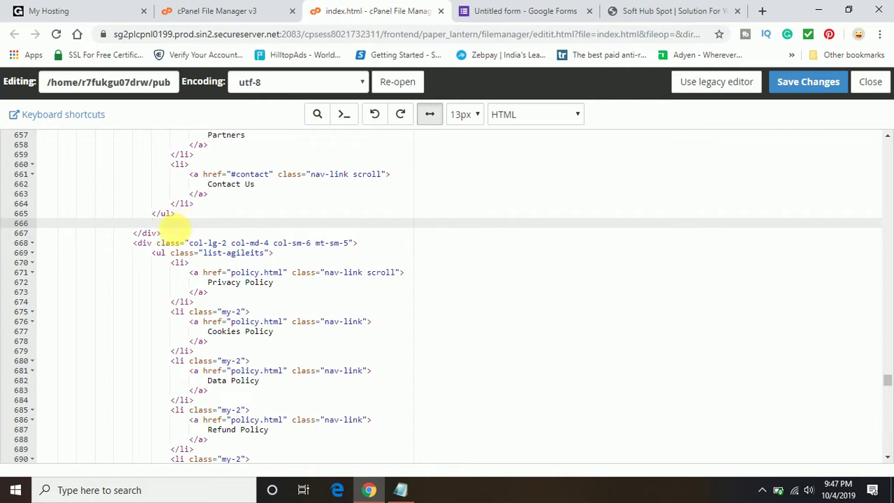
right_click(170, 225)
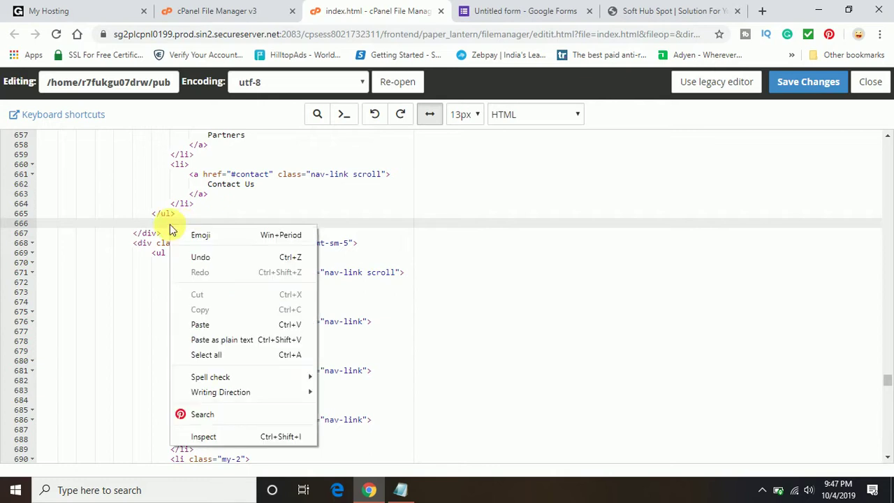
click(201, 325)
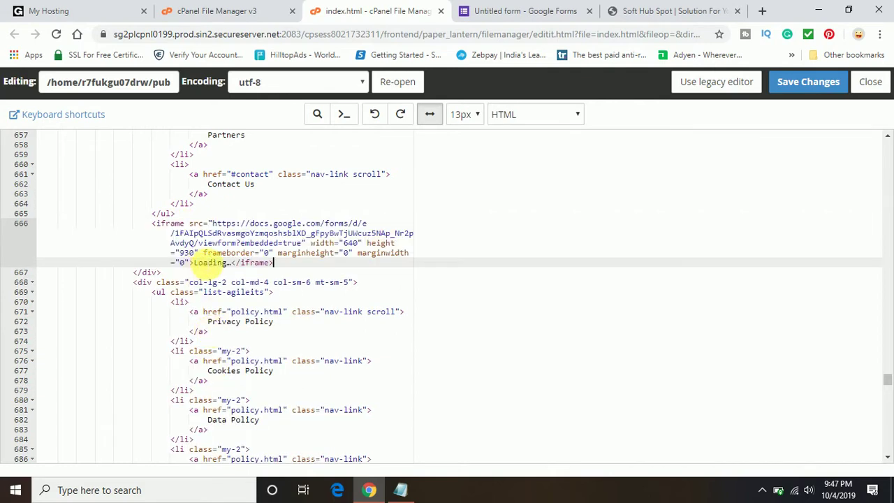
click(799, 88)
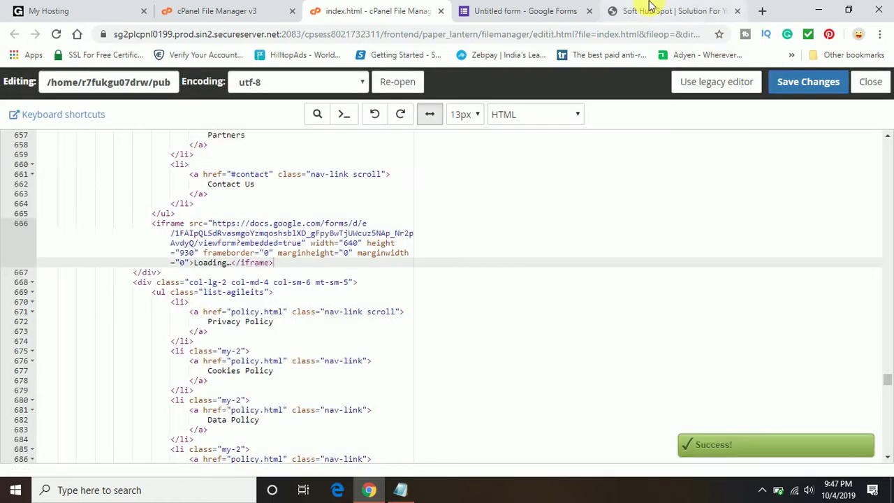
Return to the softhubspot.com page and reload it.
click(650, 9)
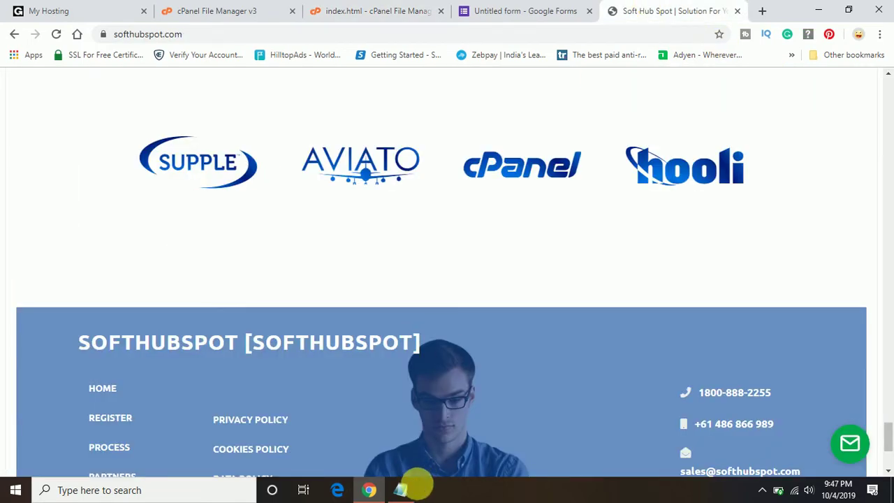
click(402, 488)
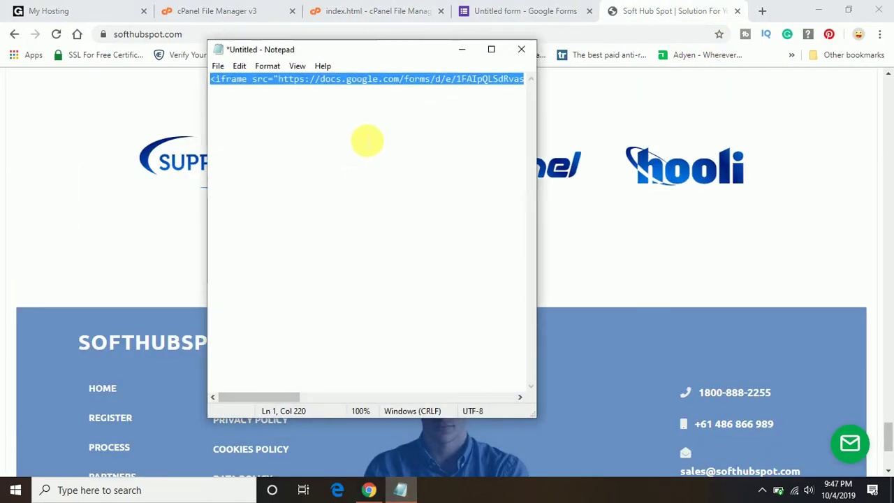
click(461, 49)
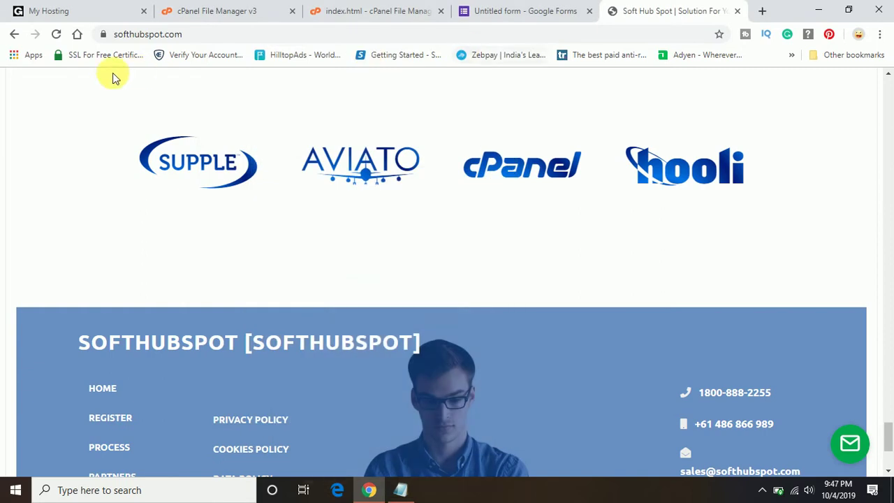
click(55, 33)
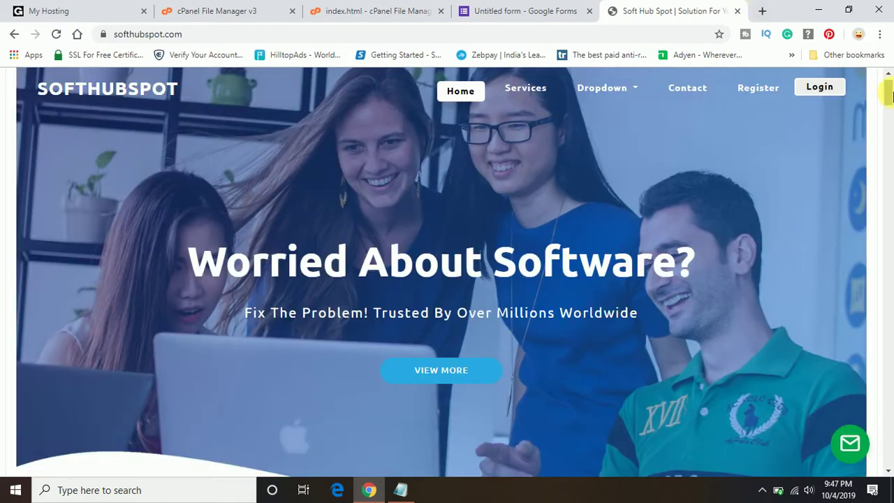
Examine the embedded Demo form in the site's footer, from its title through its answer fields to the submit area.
scroll(887, 192, down, 15)
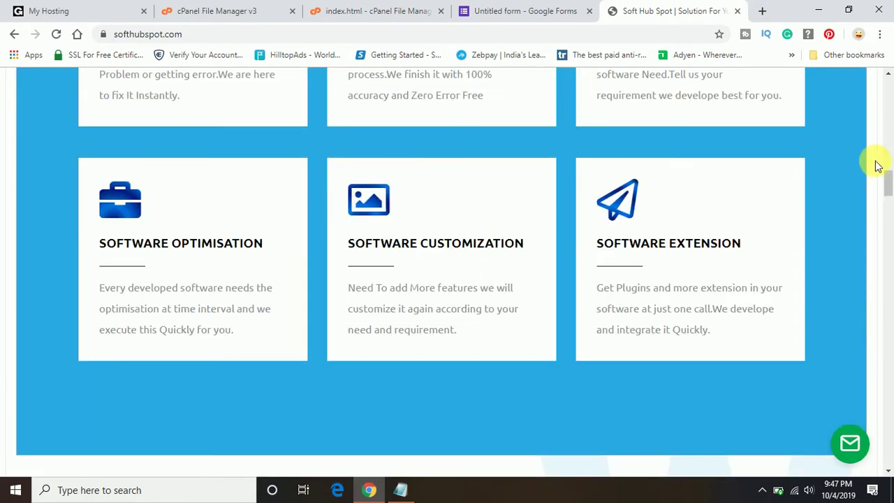
drag(887, 179, 887, 424)
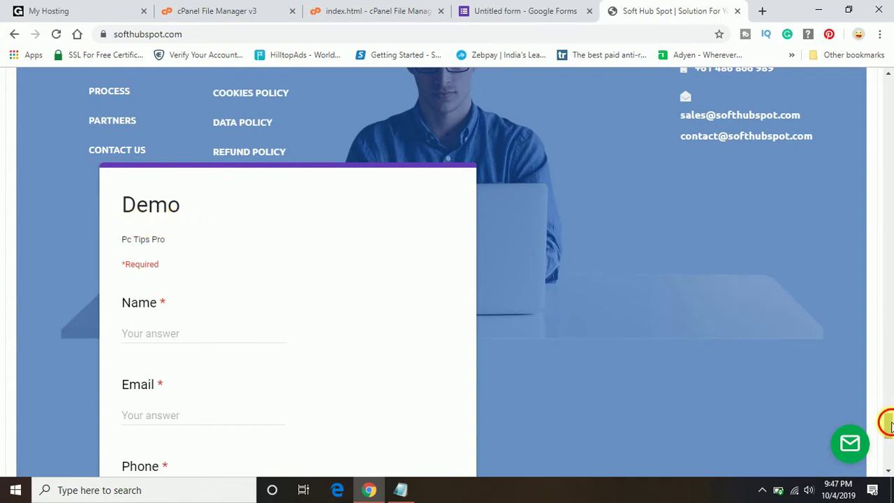
drag(891, 427, 891, 426)
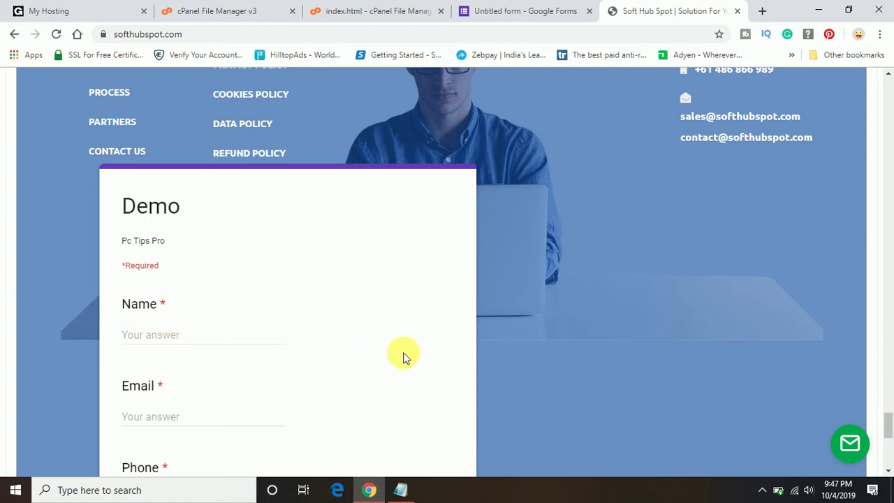
drag(157, 386, 403, 354)
scroll(403, 354, down, 3)
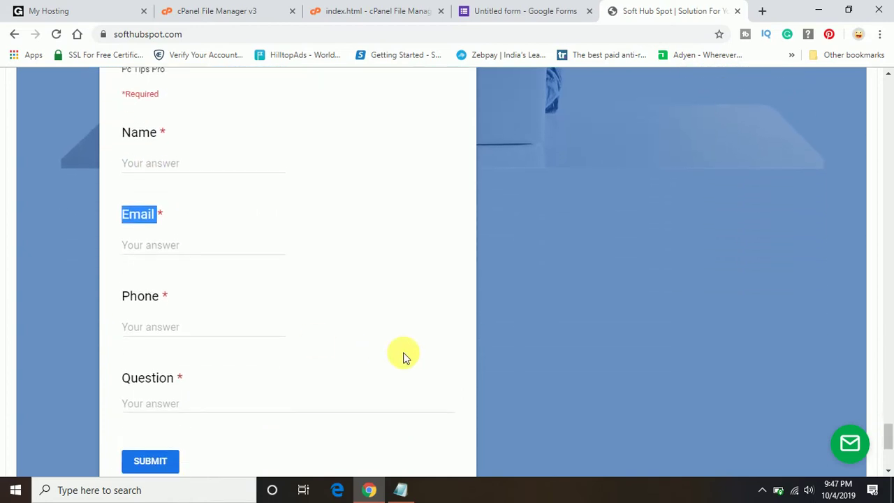
scroll(403, 357, down, 2)
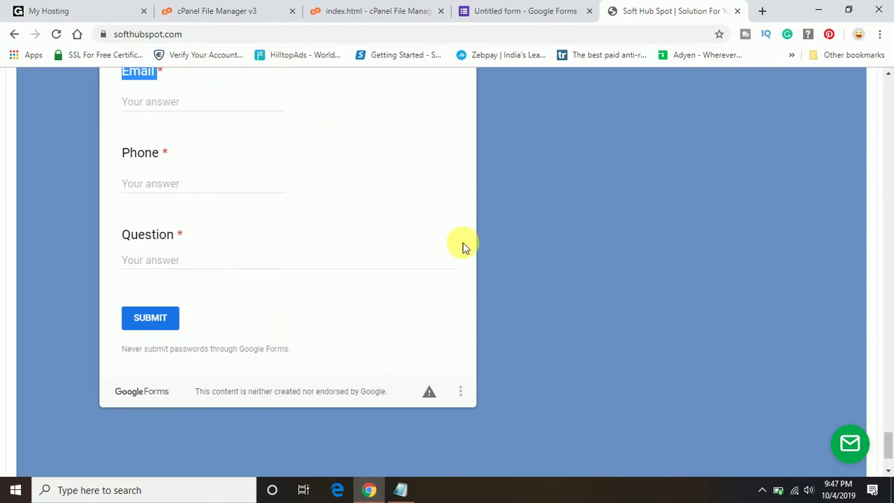
click(450, 305)
scroll(449, 305, up, 2)
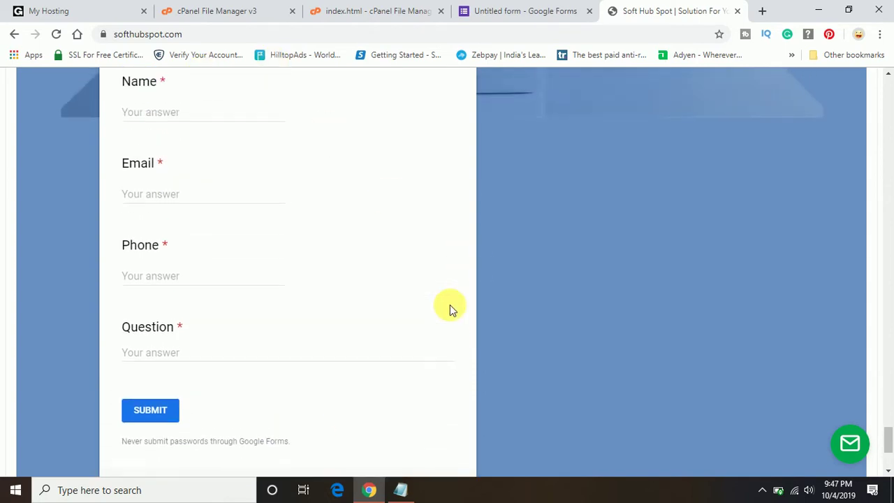
scroll(450, 304, down, 1)
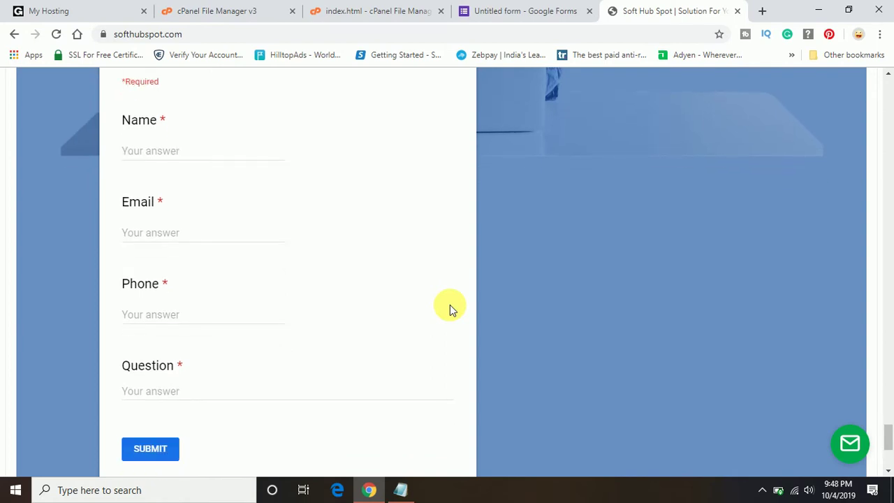
Return to the form in Google Forms, dismiss the Send form dialog and view the form's responses.
click(516, 10)
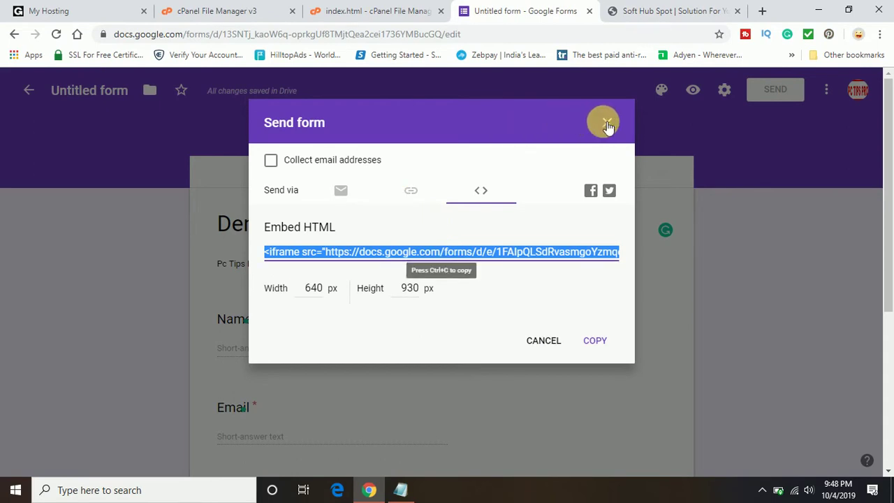
click(531, 339)
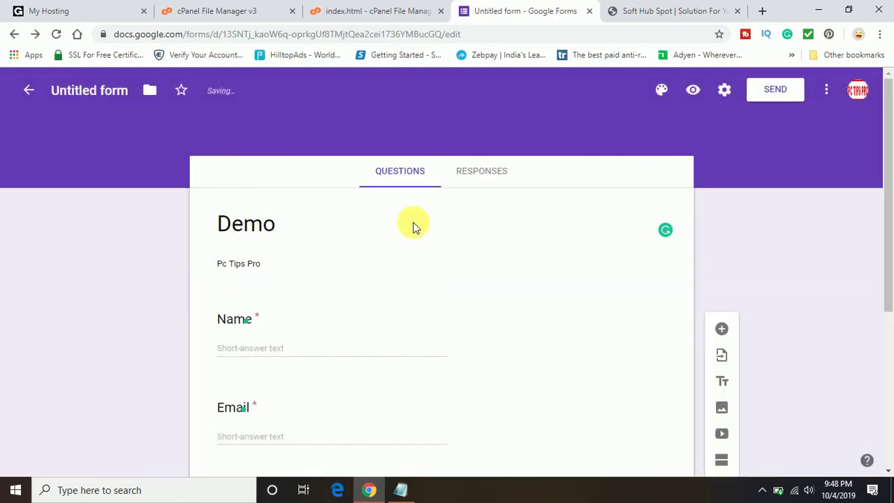
click(484, 172)
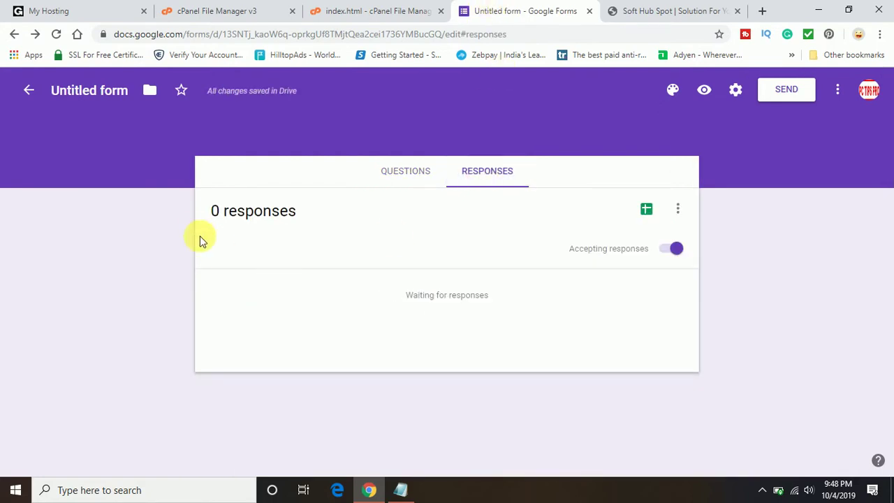
Submit the website's embedded form with the name "pc tips pro", an email address, a phone number and the question "Hi, How may I help you".
click(640, 8)
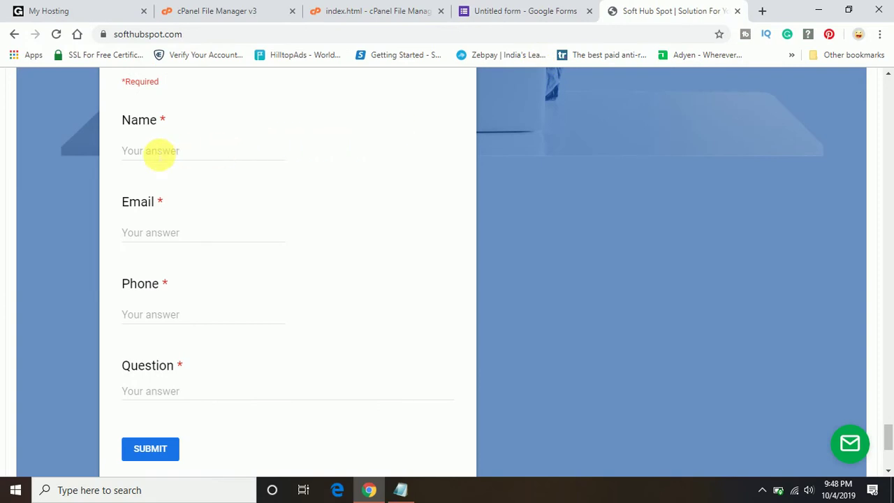
click(159, 155)
text(pc tips pro)
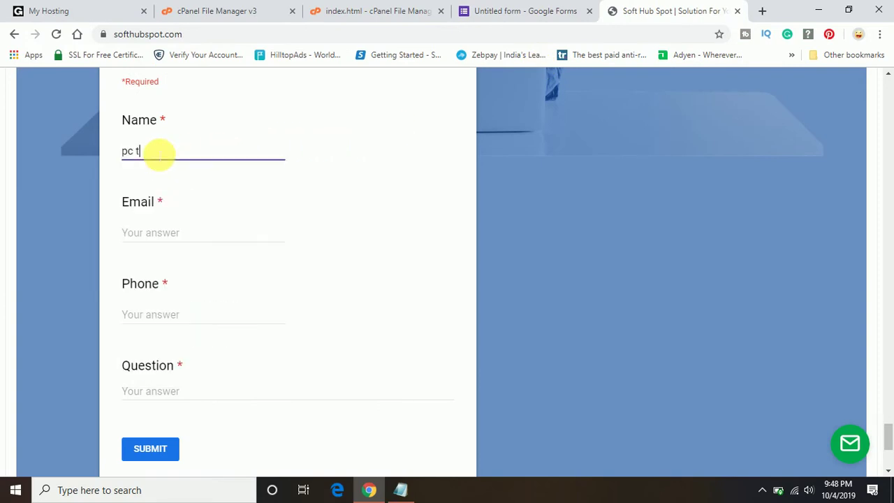
click(176, 230)
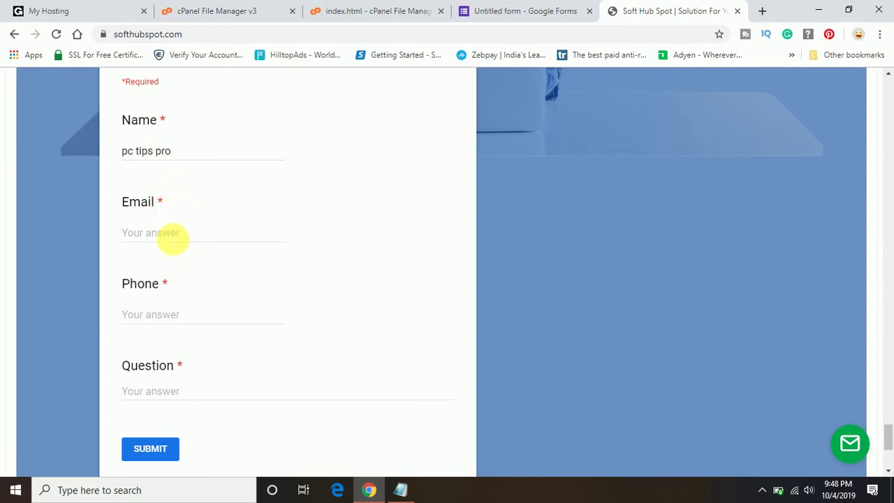
text(demp)
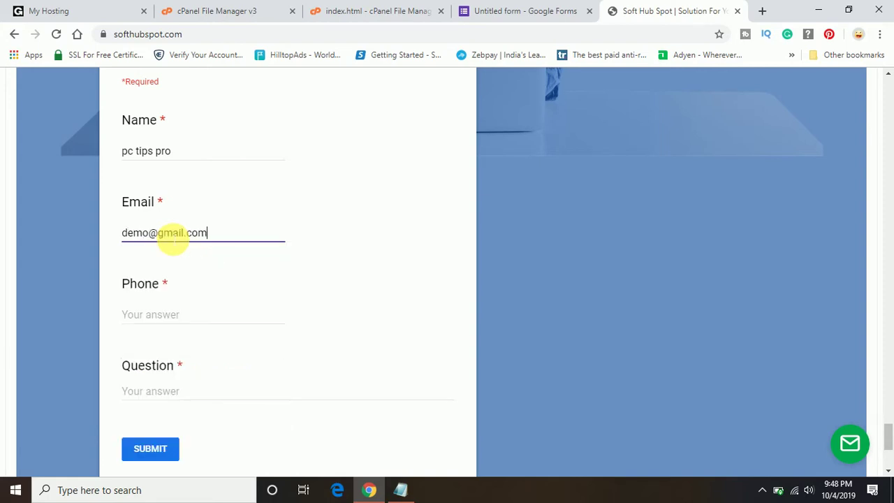
key(Tab)
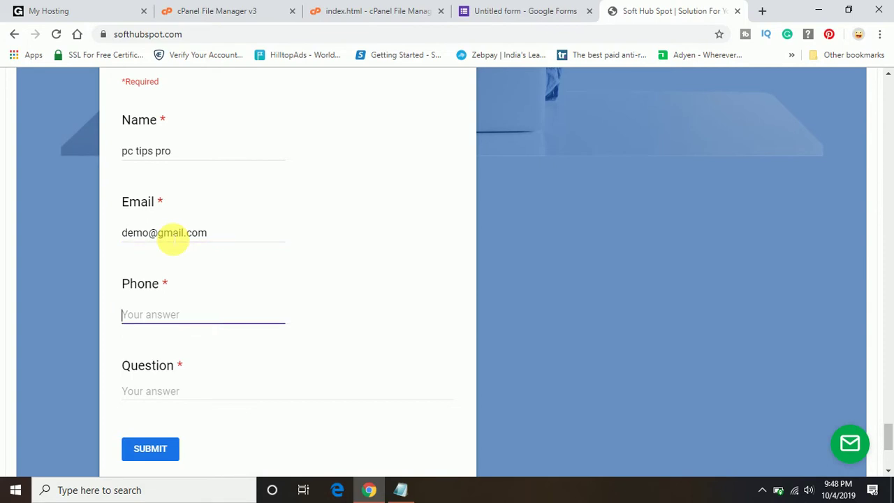
text(9876543210)
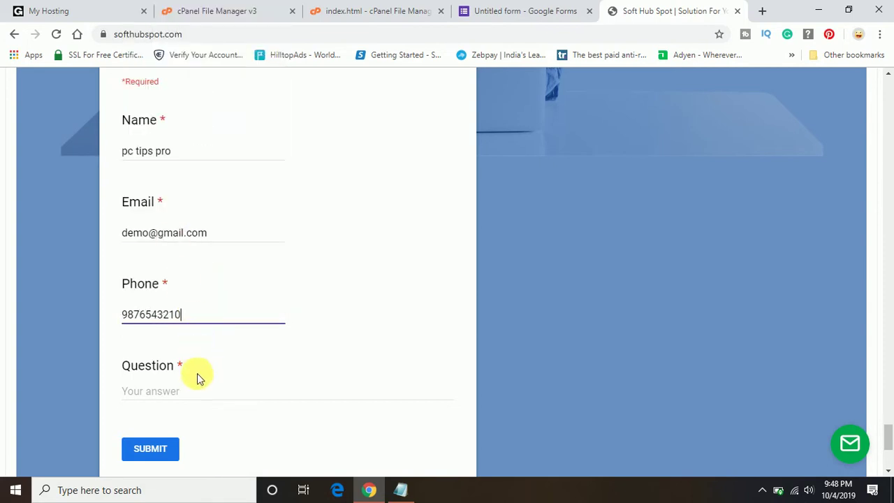
click(167, 392)
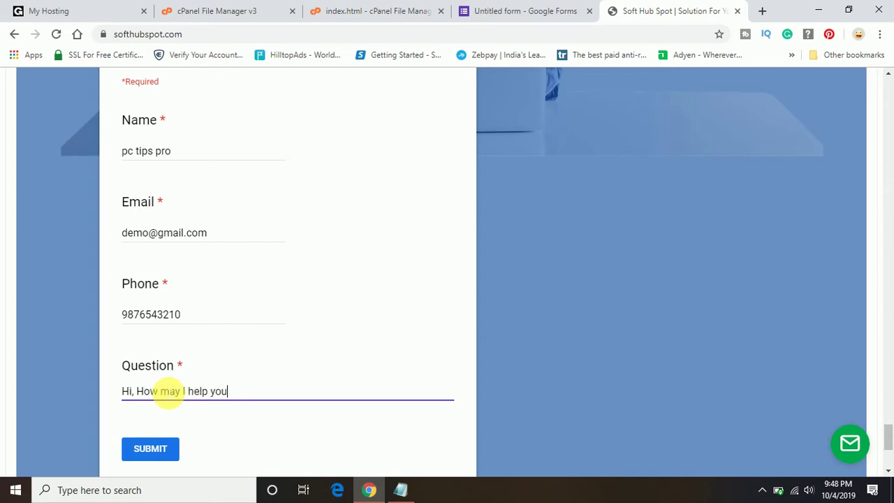
click(158, 456)
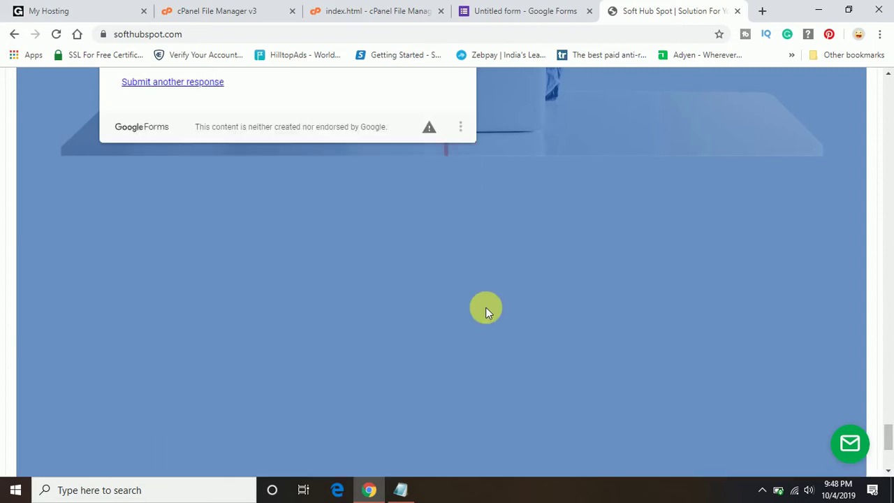
drag(887, 443, 888, 425)
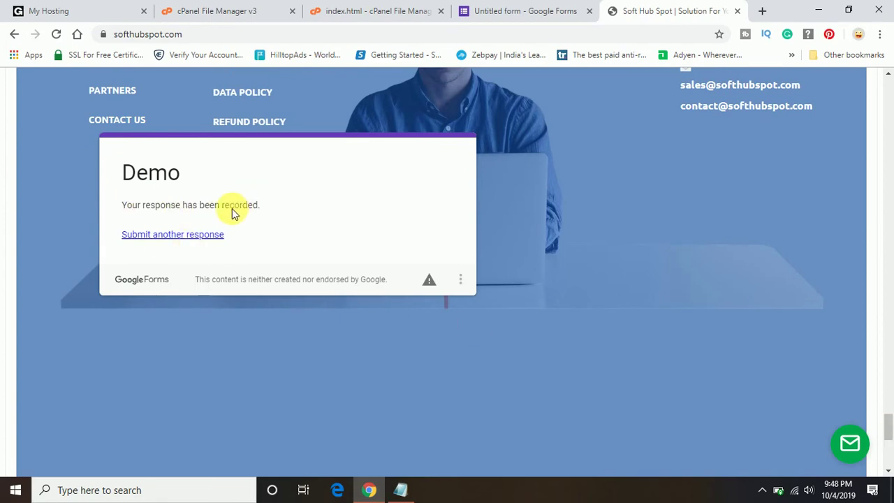